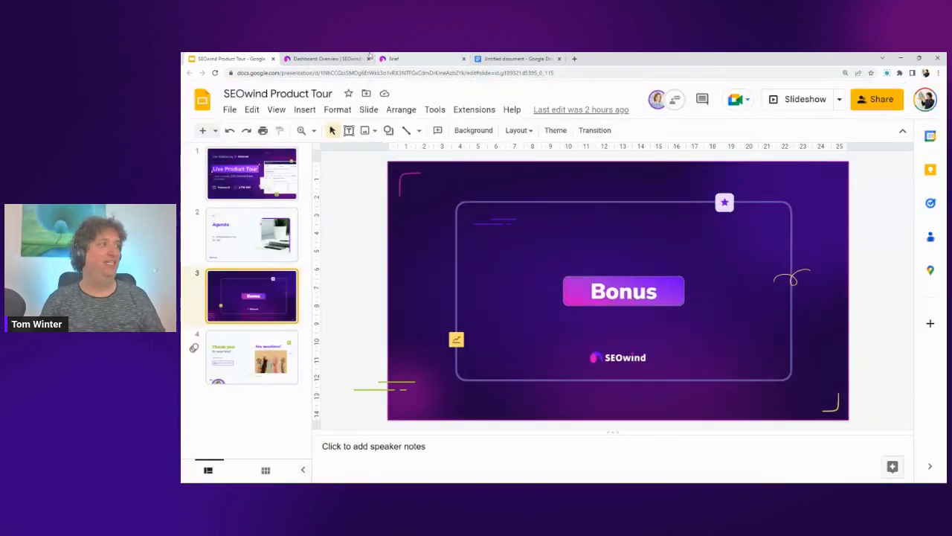
Switch to the SEOwind dashboard and create a new brief for the focus keyword "content optimization guide" with location United States
{"action": "left_click", "coordinate": [311, 58]}
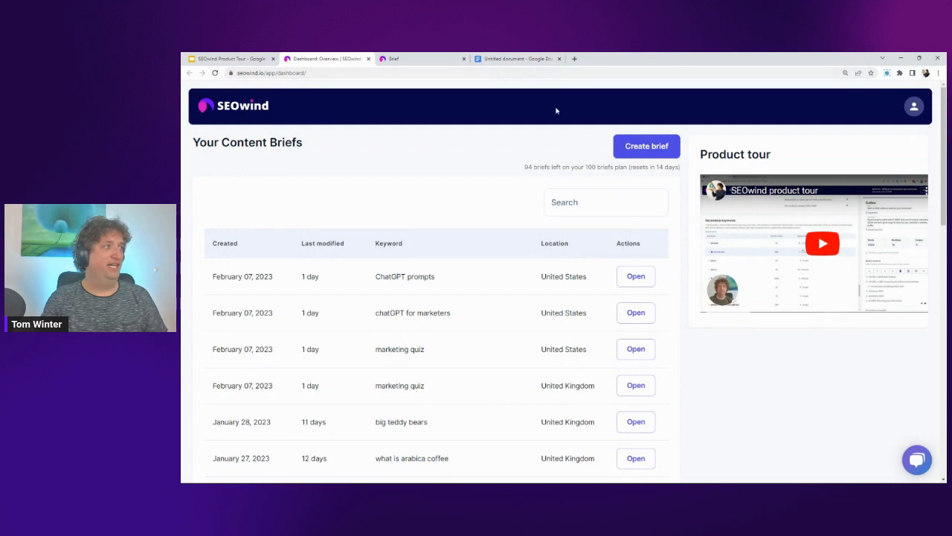
{"action": "left_click", "coordinate": [405, 58]}
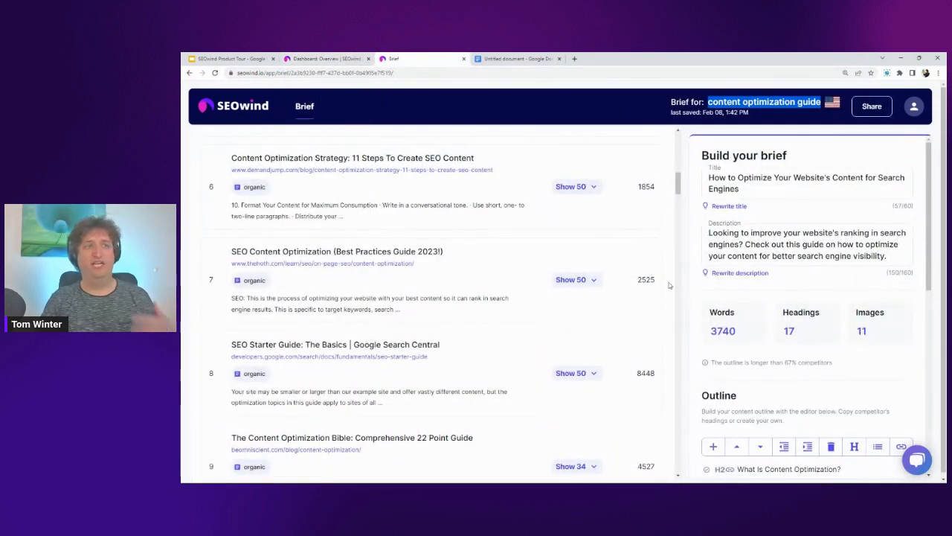
{"action": "left_click", "coordinate": [328, 59]}
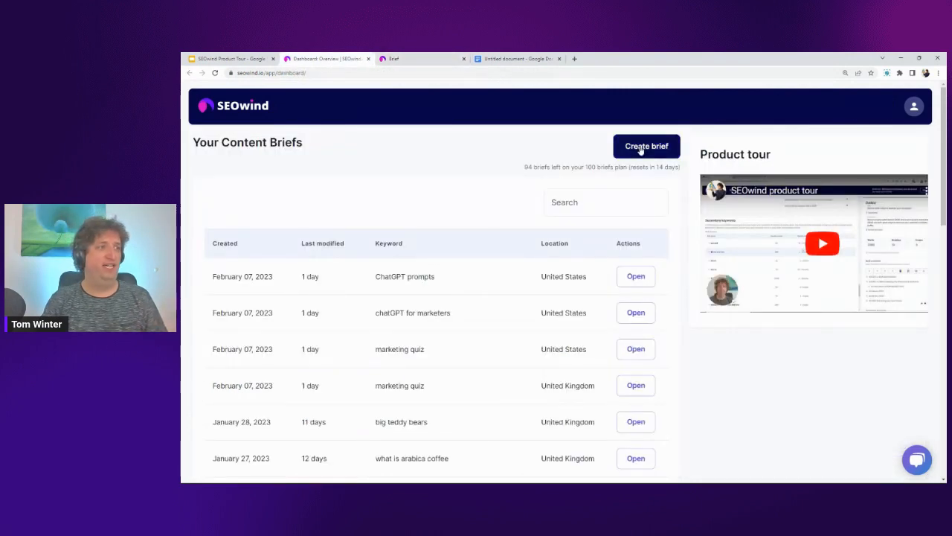
{"action": "left_click", "coordinate": [639, 147]}
{"action": "left_click", "coordinate": [523, 290]}
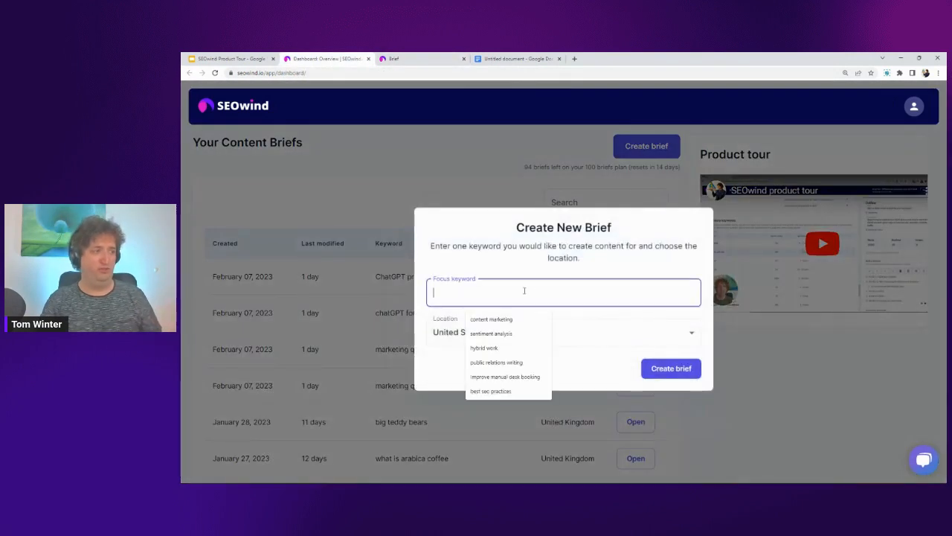
{"action": "type", "text": "content optimization guide"}
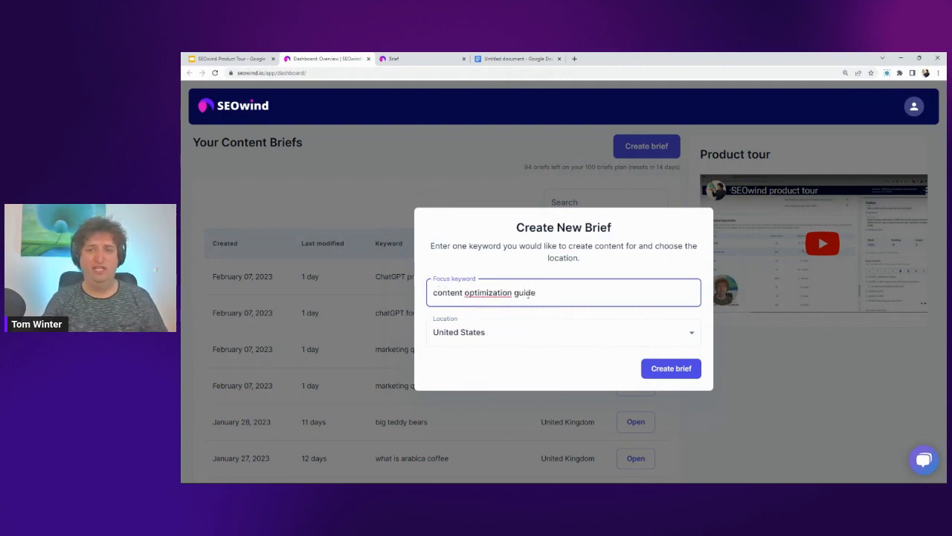
{"action": "left_click", "coordinate": [506, 333]}
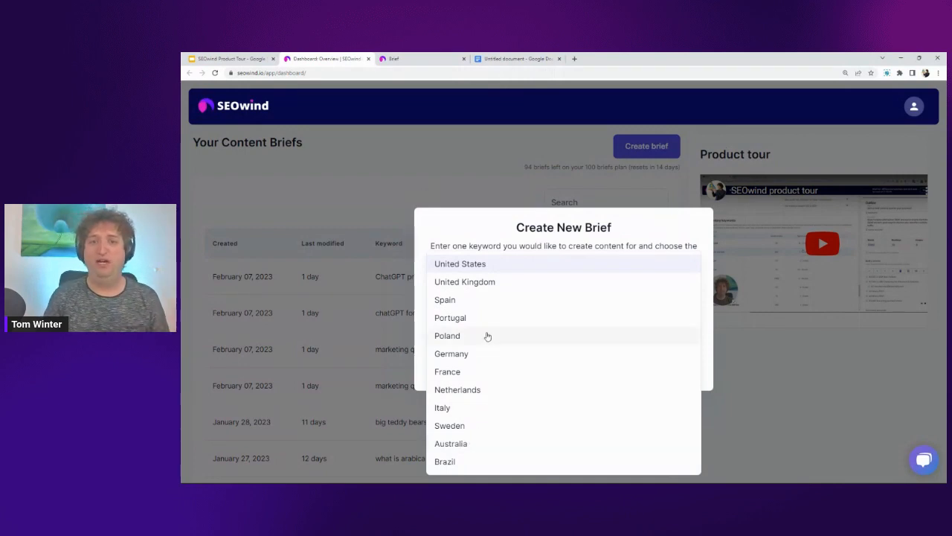
{"action": "left_click", "coordinate": [477, 268]}
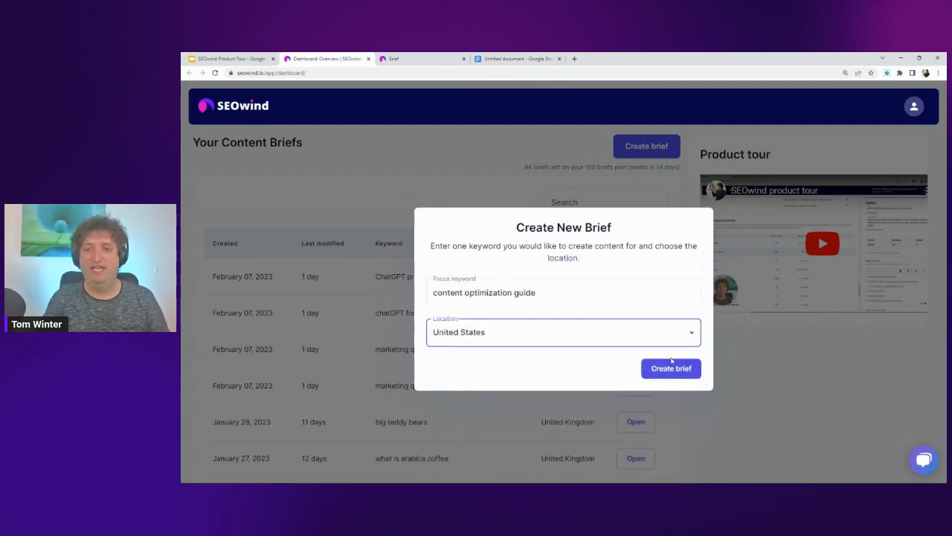
{"action": "left_click", "coordinate": [677, 369]}
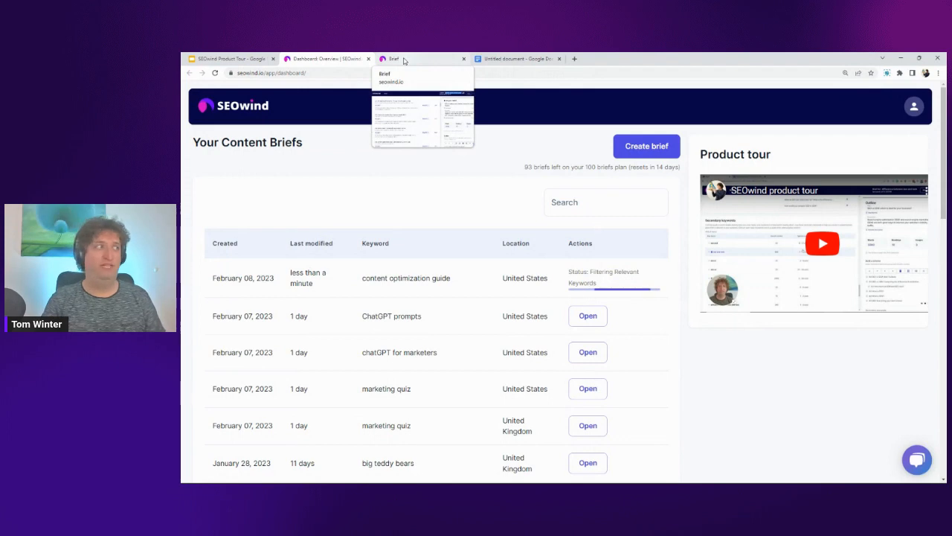
Open the already prepared "content optimization guide" brief and check the focus keyword and country it was made for
{"action": "left_click", "coordinate": [404, 59]}
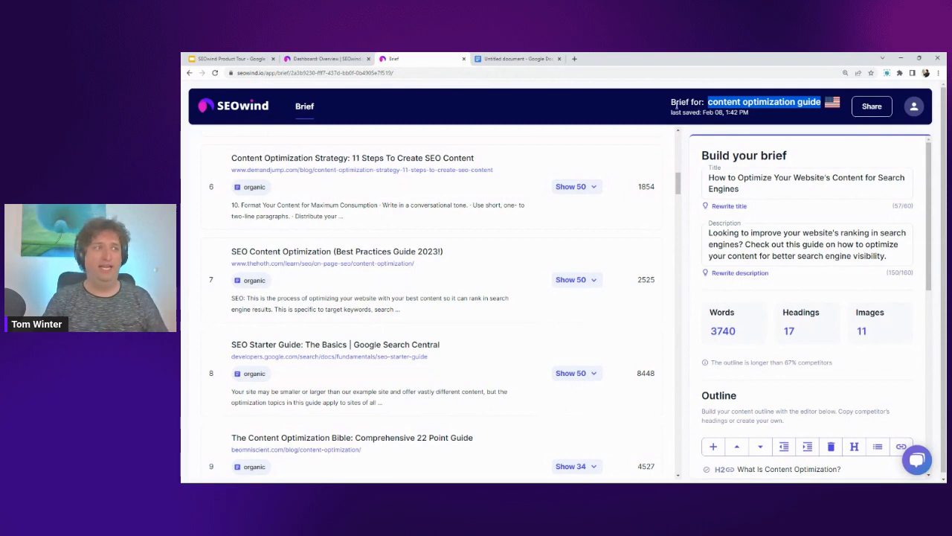
{"action": "left_click_drag", "start_coordinate": [672, 103], "coordinate": [706, 102]}
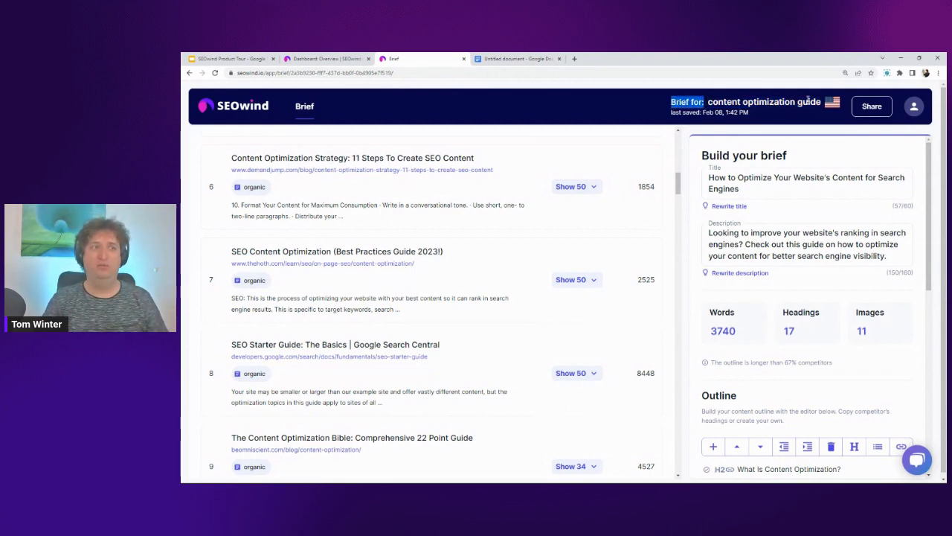
{"action": "left_click_drag", "start_coordinate": [823, 103], "coordinate": [718, 104]}
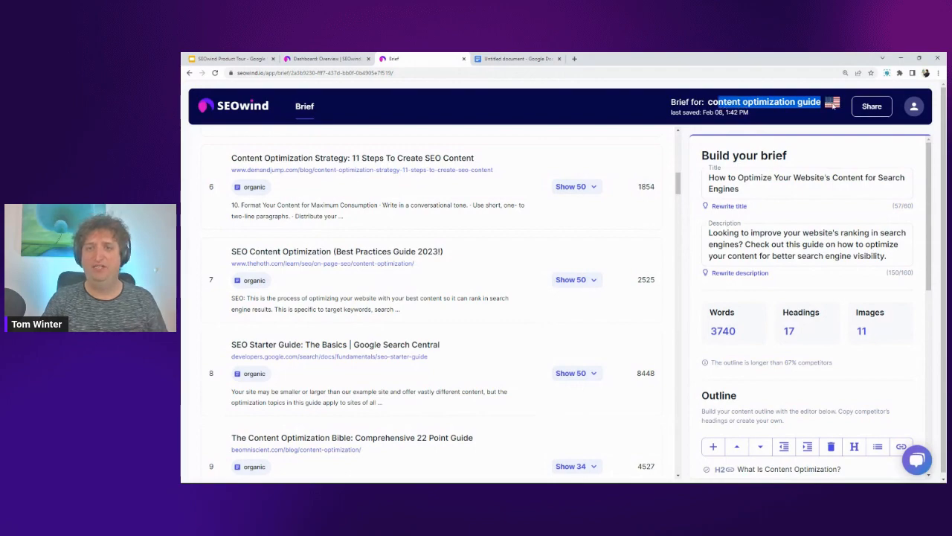
{"action": "scroll", "coordinate": [623, 224], "scroll_direction": "up", "scroll_amount": 8}
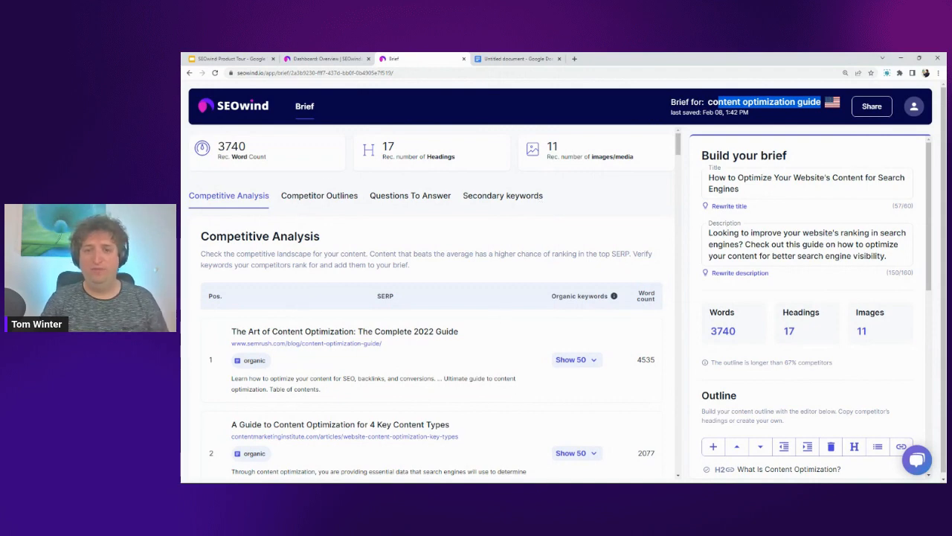
{"action": "mouse_move", "coordinate": [574, 484]}
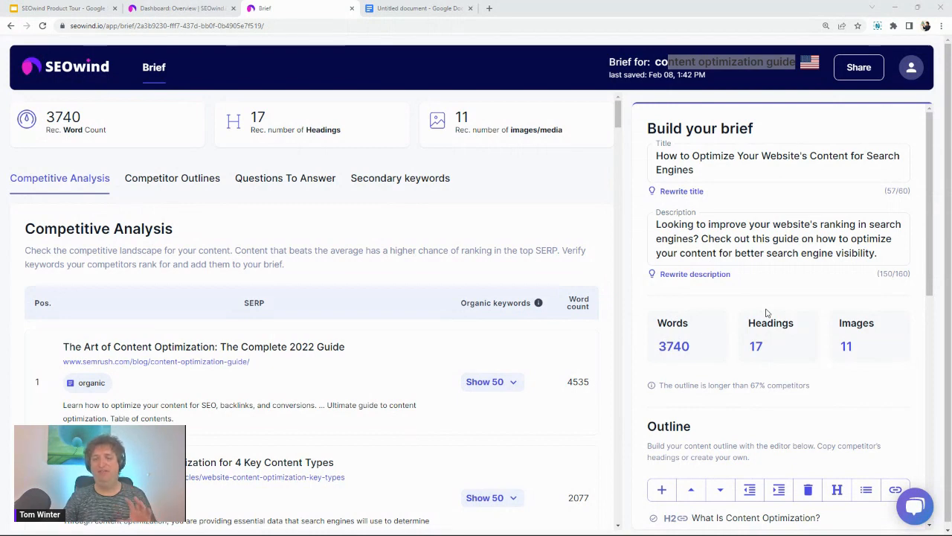
{"action": "left_click", "coordinate": [578, 67]}
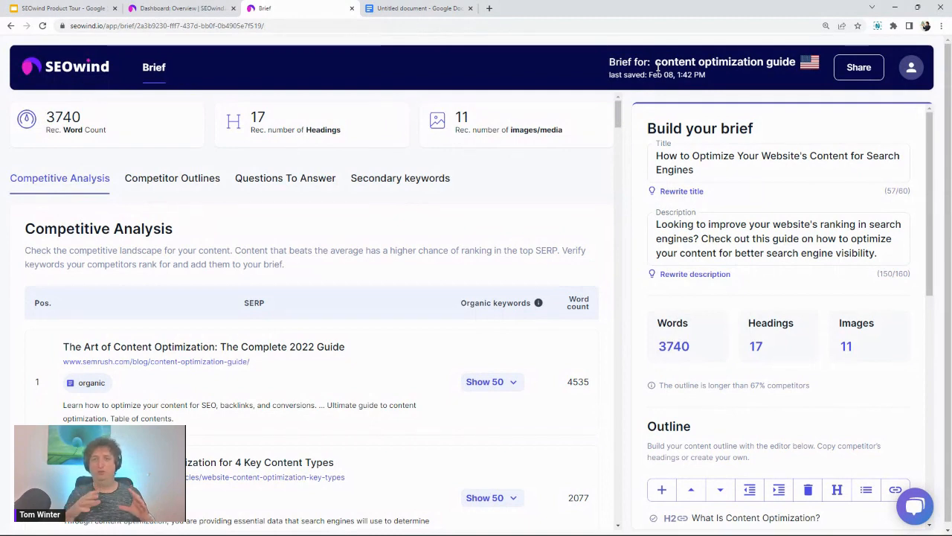
{"action": "left_click_drag", "start_coordinate": [657, 65], "coordinate": [794, 61]}
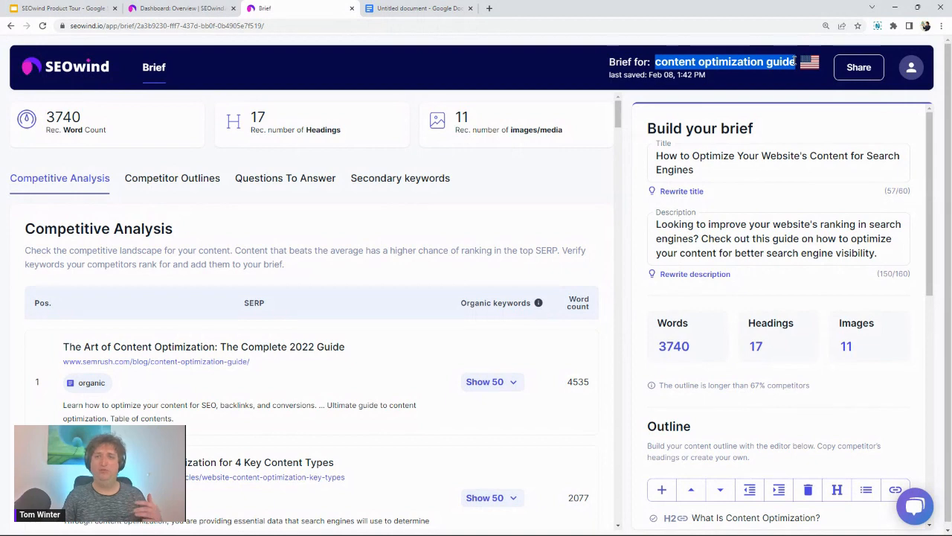
Examine the top-ranked result in the Competitive Analysis and compare it with the recommended word, heading and image counts
{"action": "scroll", "coordinate": [491, 226], "scroll_direction": "down", "scroll_amount": 1}
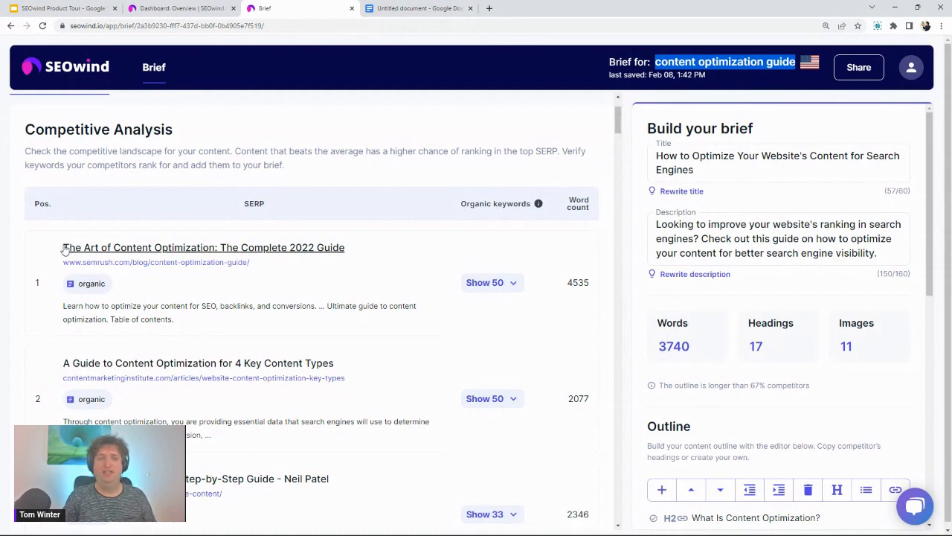
{"action": "left_click_drag", "start_coordinate": [56, 249], "coordinate": [154, 248]}
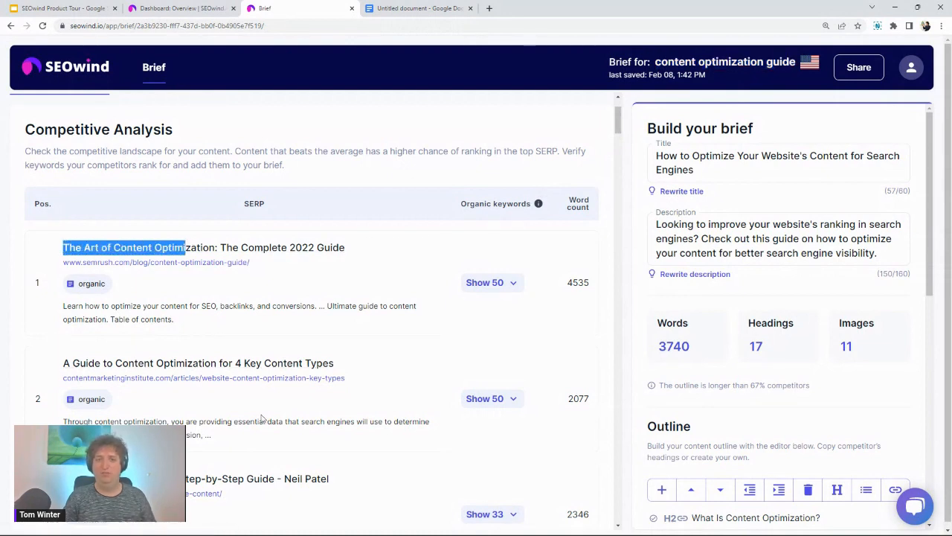
{"action": "left_click", "coordinate": [384, 271]}
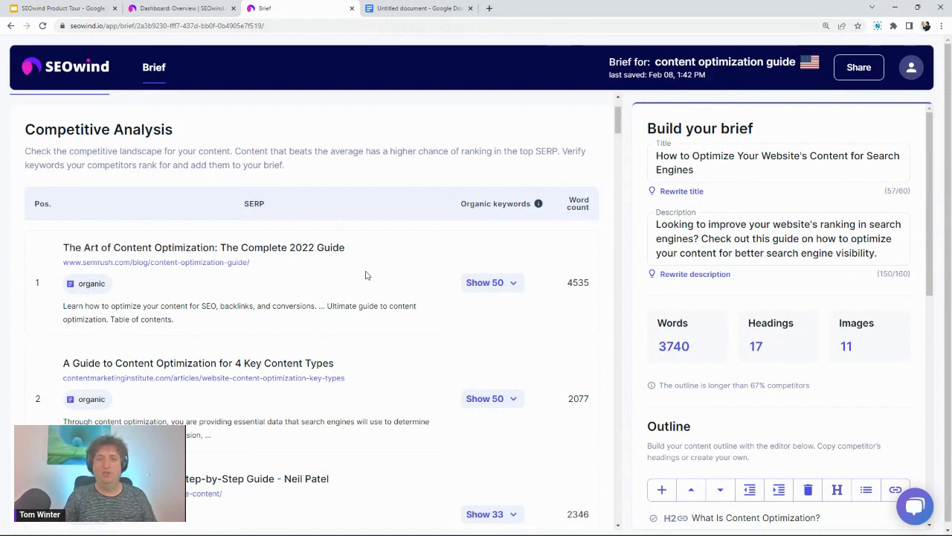
{"action": "left_click_drag", "start_coordinate": [275, 263], "coordinate": [60, 265]}
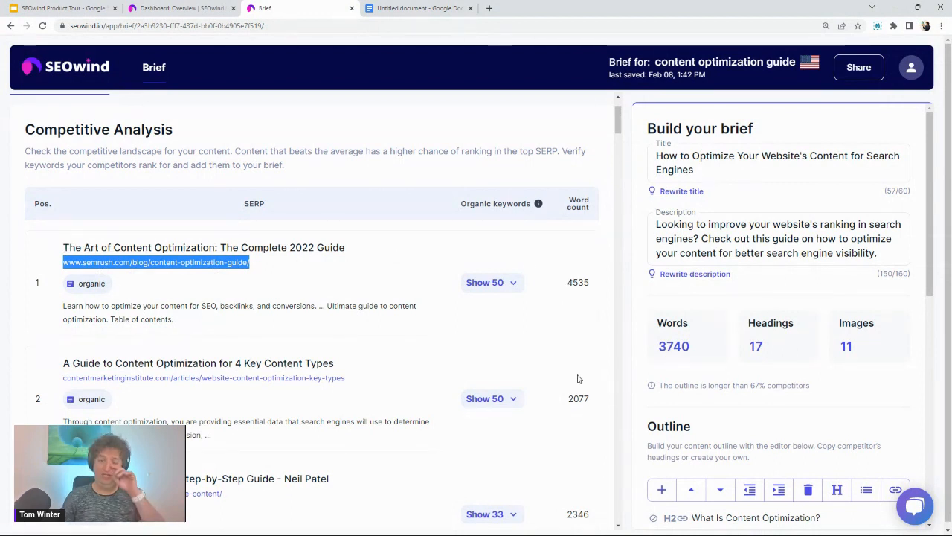
{"action": "scroll", "coordinate": [581, 355], "scroll_direction": "up", "scroll_amount": 3}
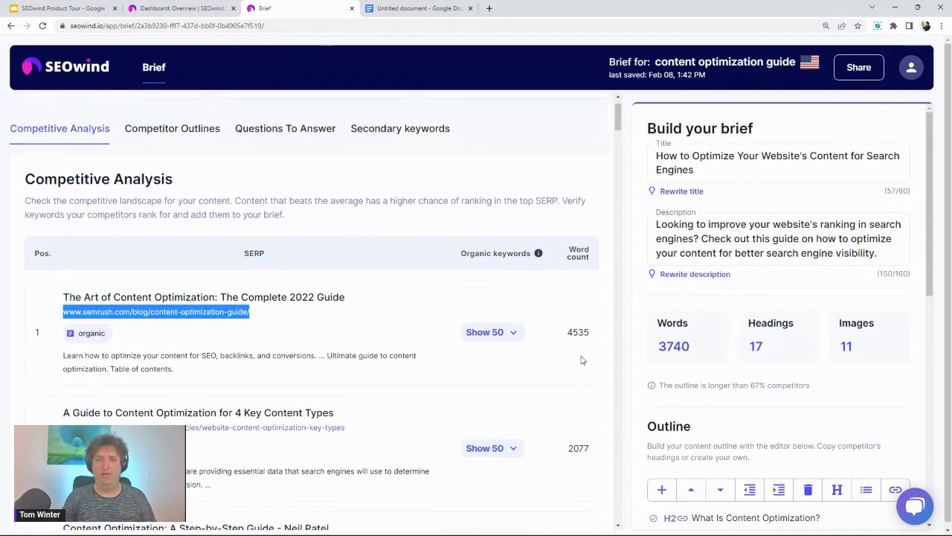
{"action": "left_click_drag", "start_coordinate": [116, 118], "coordinate": [42, 114]}
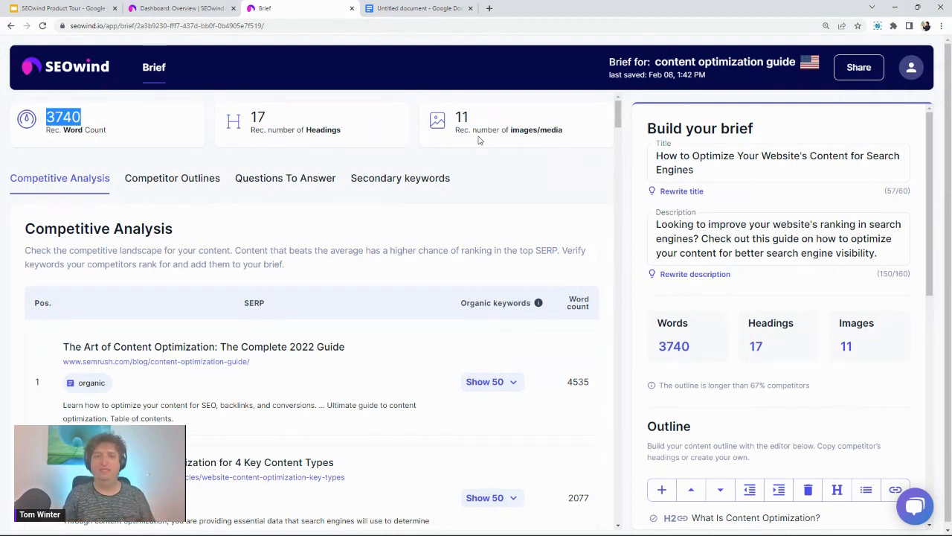
{"action": "scroll", "coordinate": [387, 279], "scroll_direction": "down", "scroll_amount": 2}
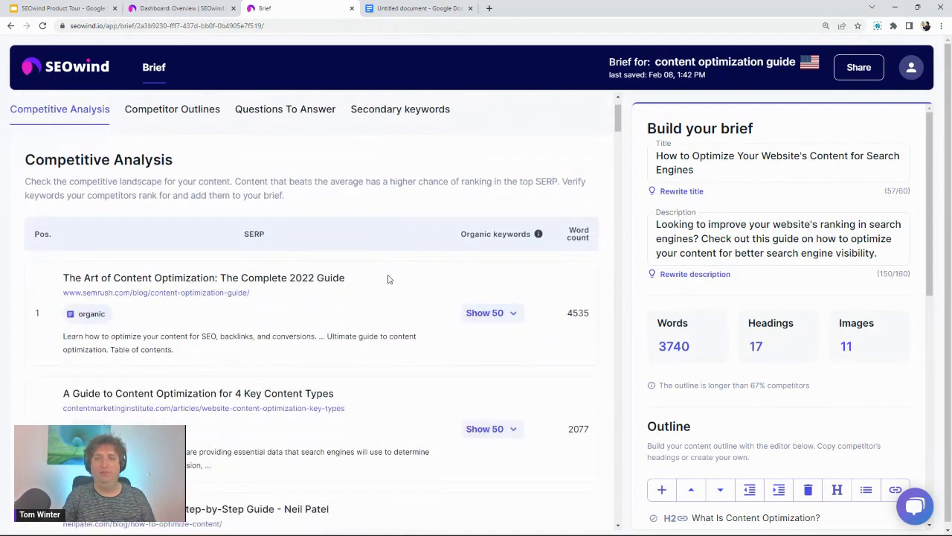
{"action": "scroll", "coordinate": [387, 279], "scroll_direction": "down", "scroll_amount": 1}
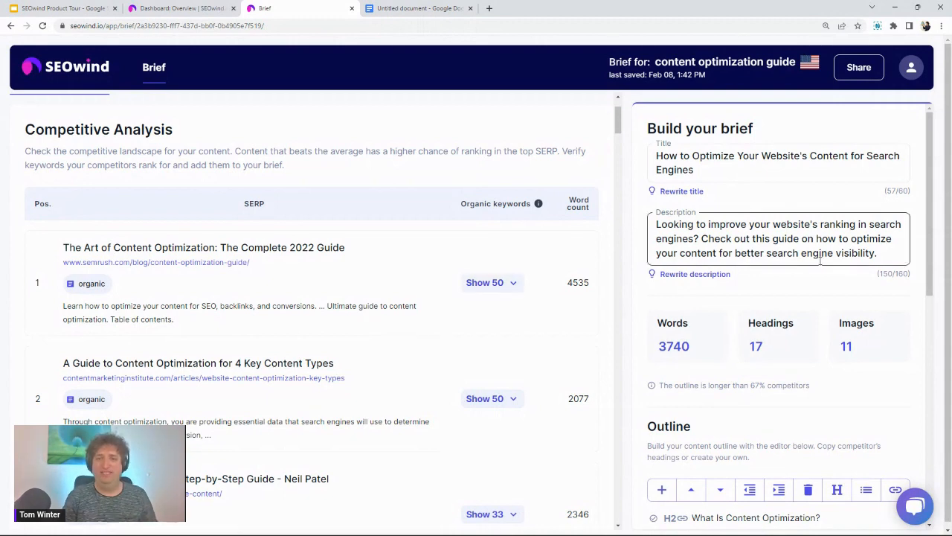
Review the outline headings and the secondary keywords already included in the brief being built
{"action": "scroll", "coordinate": [804, 280], "scroll_direction": "down", "scroll_amount": 1}
{"action": "scroll", "coordinate": [804, 280], "scroll_direction": "down", "scroll_amount": 5}
{"action": "scroll", "coordinate": [802, 283], "scroll_direction": "up", "scroll_amount": 1}
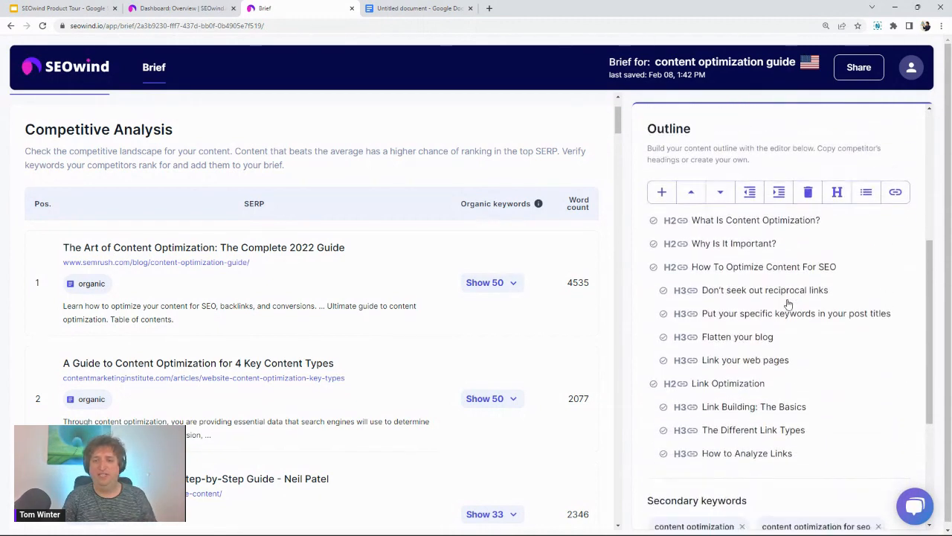
{"action": "scroll", "coordinate": [789, 305], "scroll_direction": "down", "scroll_amount": 1}
{"action": "scroll", "coordinate": [790, 308], "scroll_direction": "down", "scroll_amount": 3}
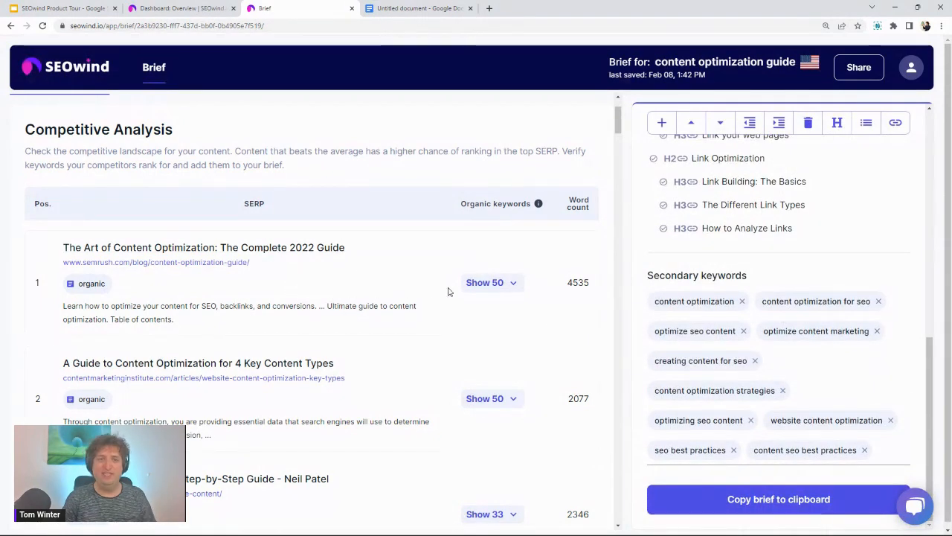
Add "seo optimize content" to the secondary keywords from the first-ranked competitor's organic keyword list, and collapse that list
{"action": "left_click", "coordinate": [512, 287]}
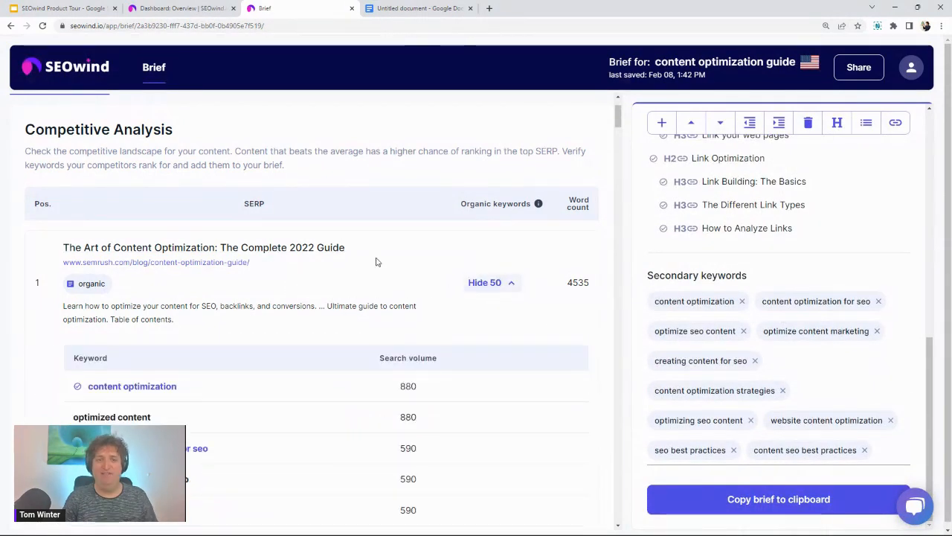
{"action": "scroll", "coordinate": [378, 264], "scroll_direction": "down", "scroll_amount": 2}
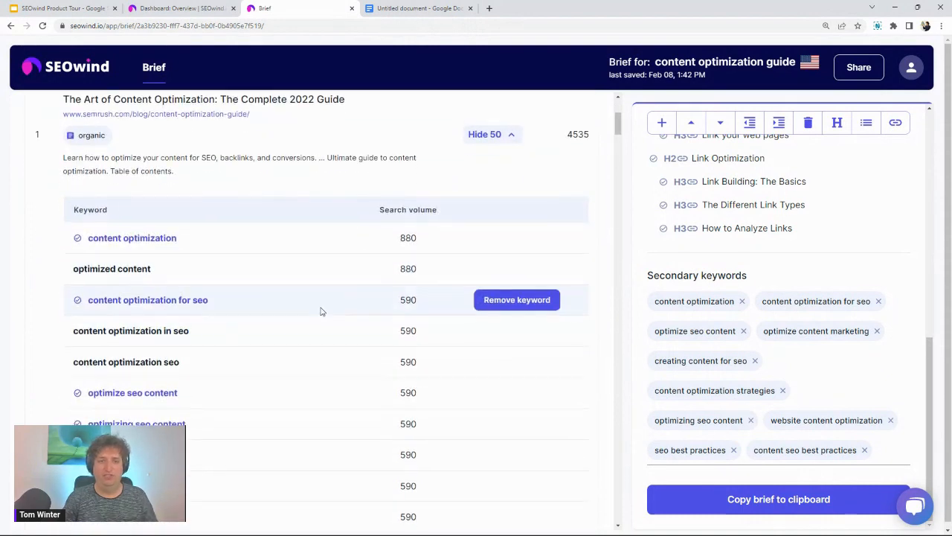
{"action": "scroll", "coordinate": [320, 310], "scroll_direction": "down", "scroll_amount": 3}
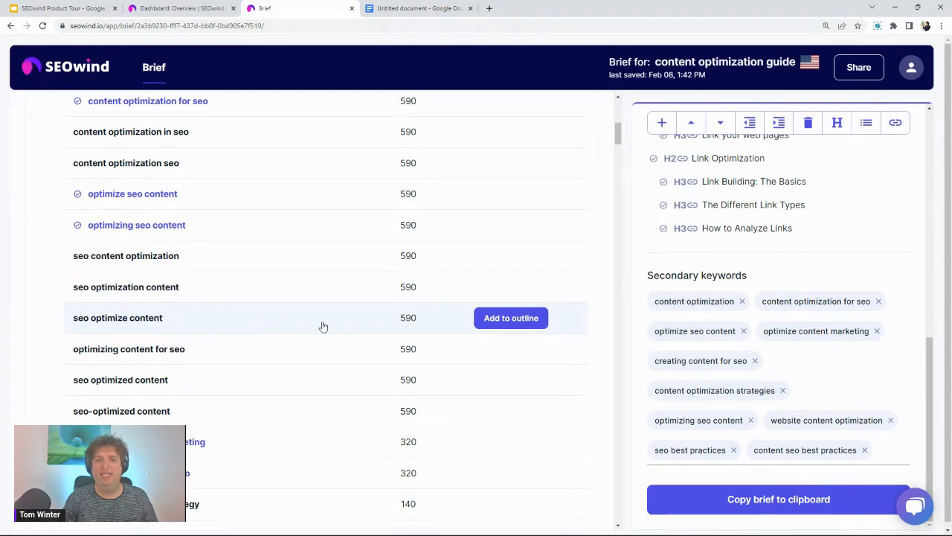
{"action": "left_click", "coordinate": [497, 320]}
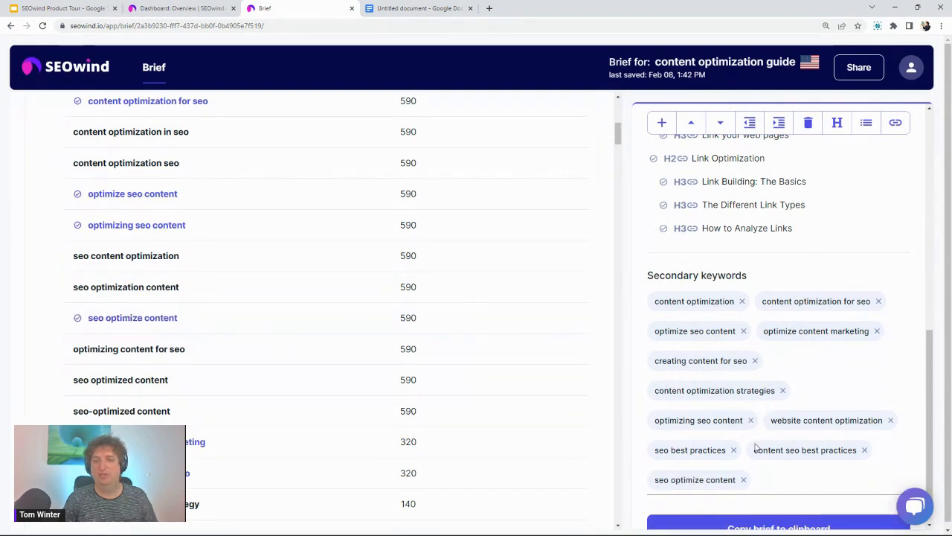
{"action": "scroll", "coordinate": [431, 363], "scroll_direction": "down", "scroll_amount": 2}
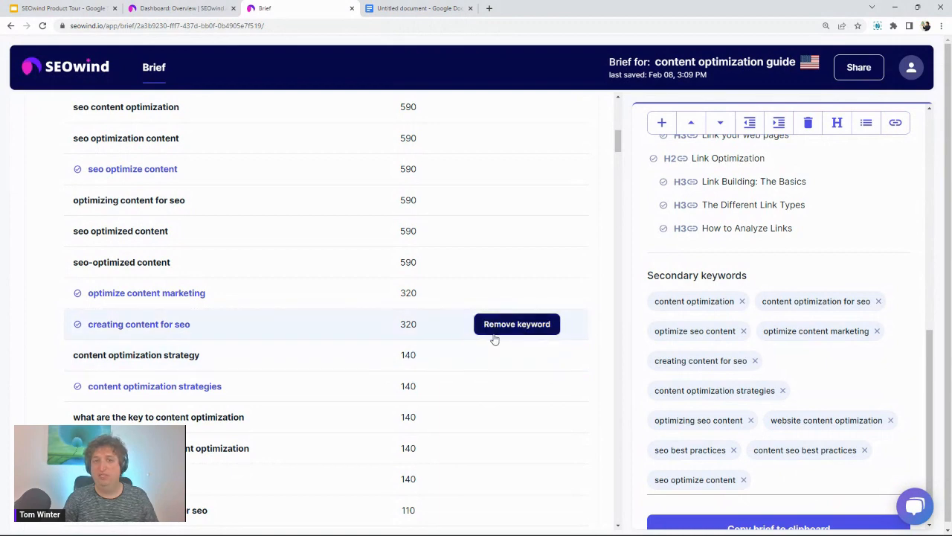
{"action": "scroll", "coordinate": [493, 337], "scroll_direction": "up", "scroll_amount": 3}
{"action": "scroll", "coordinate": [494, 339], "scroll_direction": "up", "scroll_amount": 3}
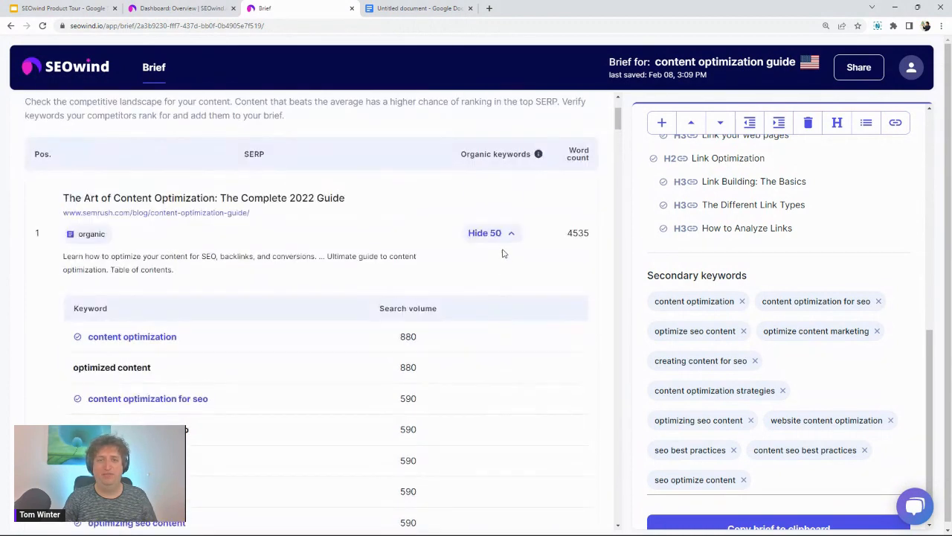
{"action": "left_click", "coordinate": [504, 237]}
Expand the second-ranked competitor's organic keywords and add "what is optimized" to the brief's secondary keywords
{"action": "left_click", "coordinate": [503, 347]}
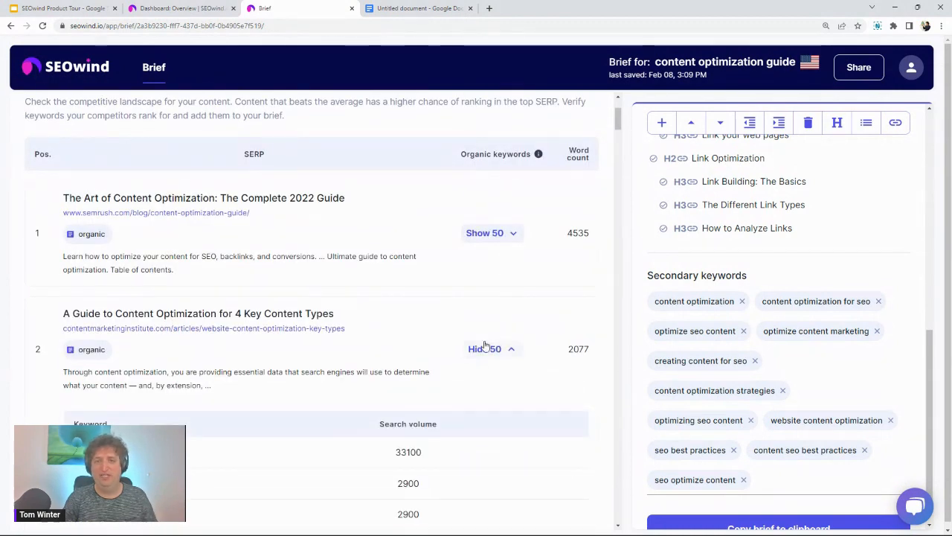
{"action": "scroll", "coordinate": [419, 335], "scroll_direction": "down", "scroll_amount": 4}
{"action": "mouse_move", "coordinate": [179, 260]}
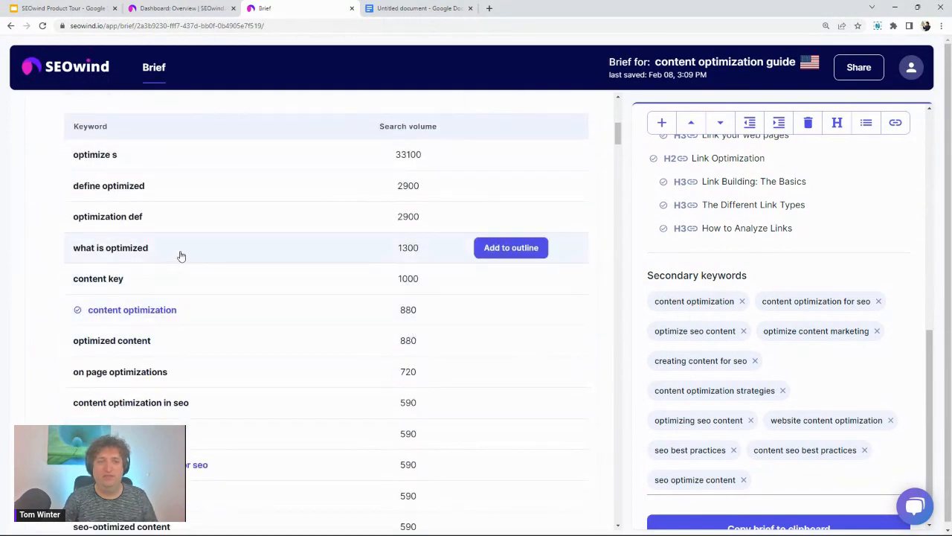
{"action": "left_click", "coordinate": [512, 249]}
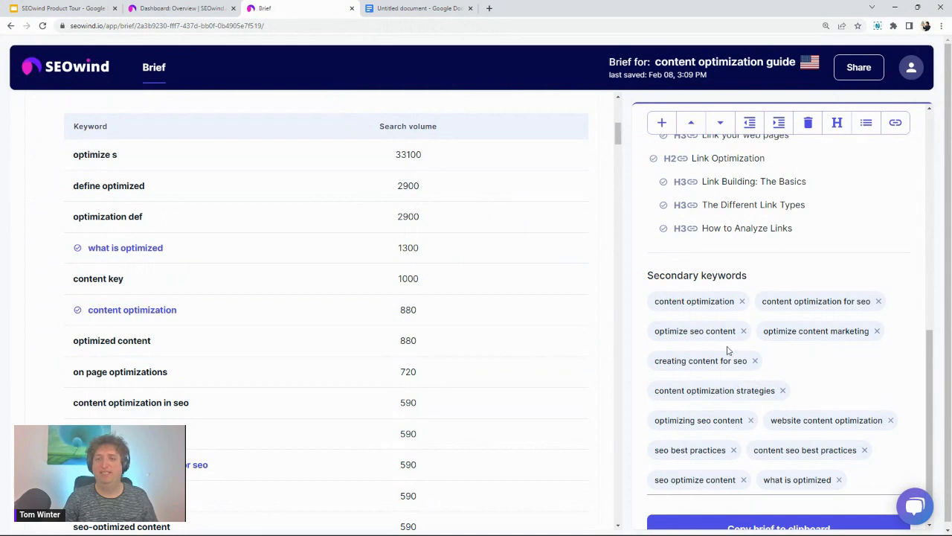
{"action": "scroll", "coordinate": [532, 205], "scroll_direction": "up", "scroll_amount": 1}
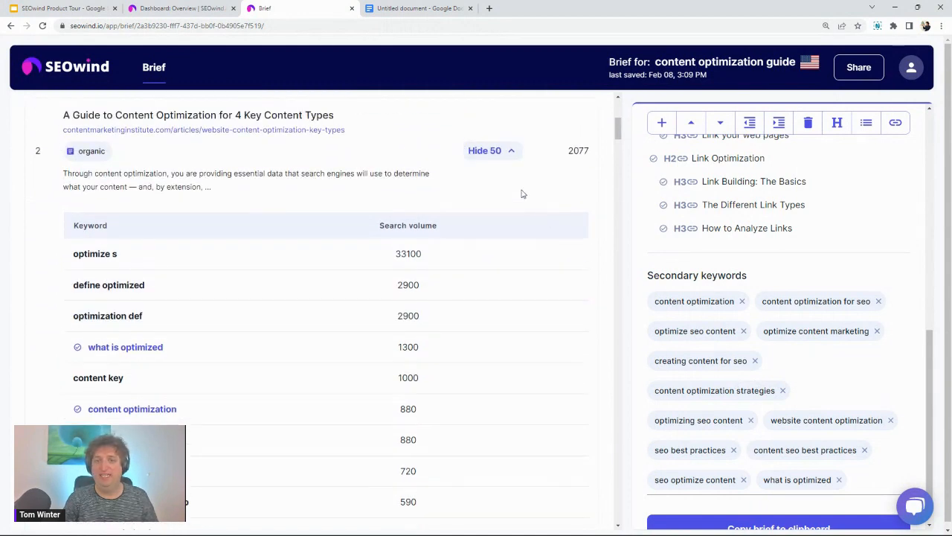
Add "seo optimization content" to the secondary keywords from the fourth-ranked competitor's organic keywords, leaving the competitors' keyword lists collapsed
{"action": "left_click", "coordinate": [508, 152]}
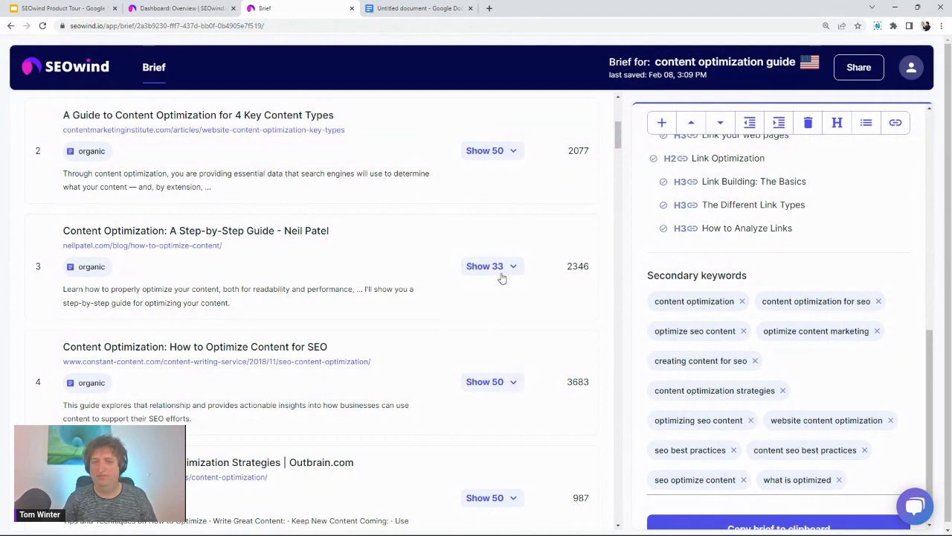
{"action": "left_click", "coordinate": [513, 384]}
{"action": "scroll", "coordinate": [513, 385], "scroll_direction": "down", "scroll_amount": 5}
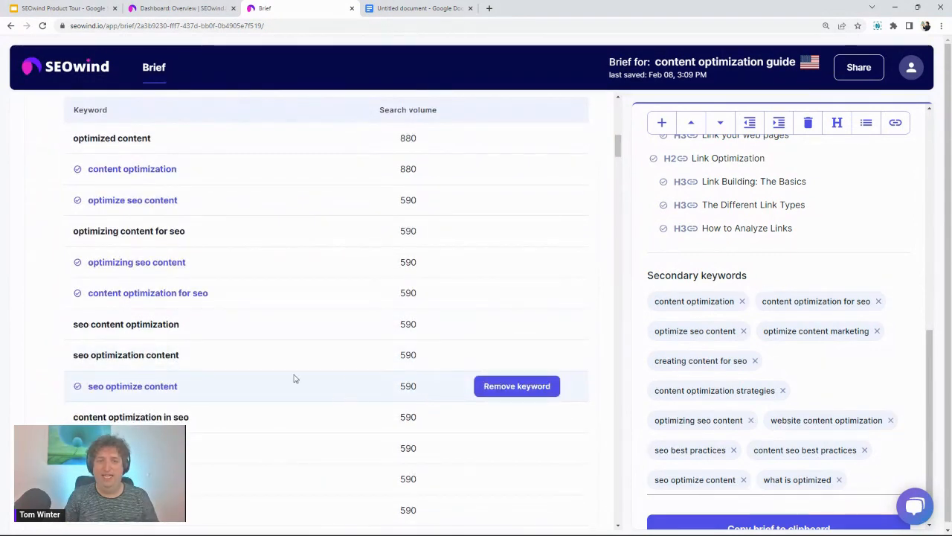
{"action": "left_click", "coordinate": [510, 362]}
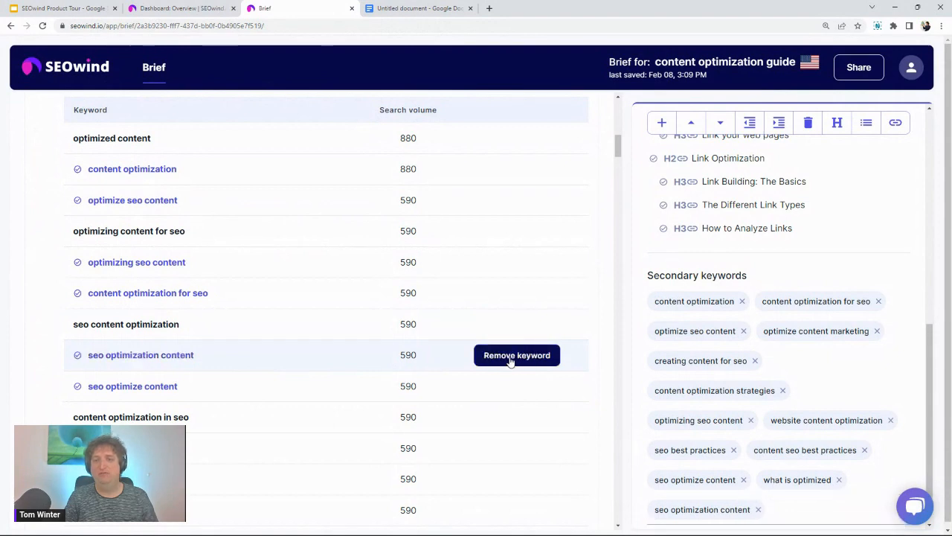
{"action": "scroll", "coordinate": [511, 362], "scroll_direction": "up", "scroll_amount": 1}
{"action": "scroll", "coordinate": [510, 362], "scroll_direction": "up", "scroll_amount": 3}
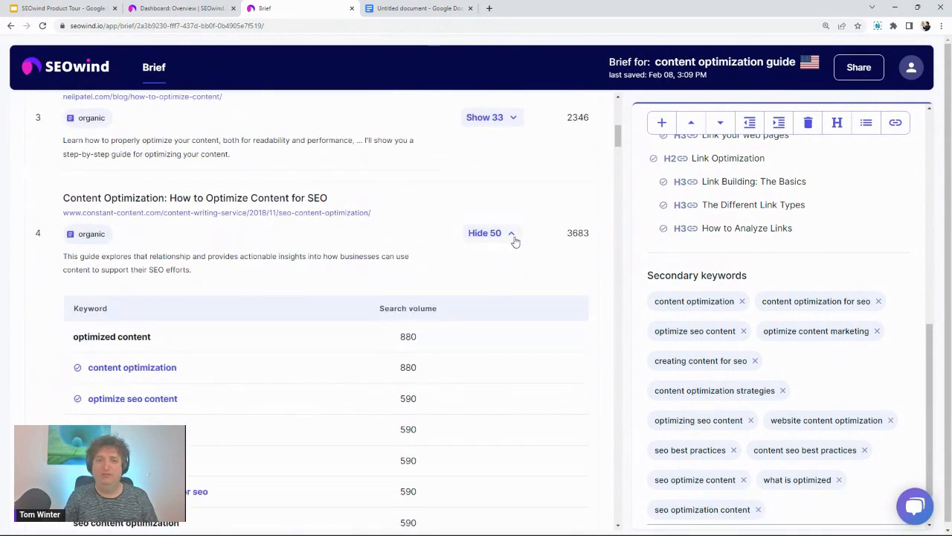
{"action": "left_click", "coordinate": [512, 234]}
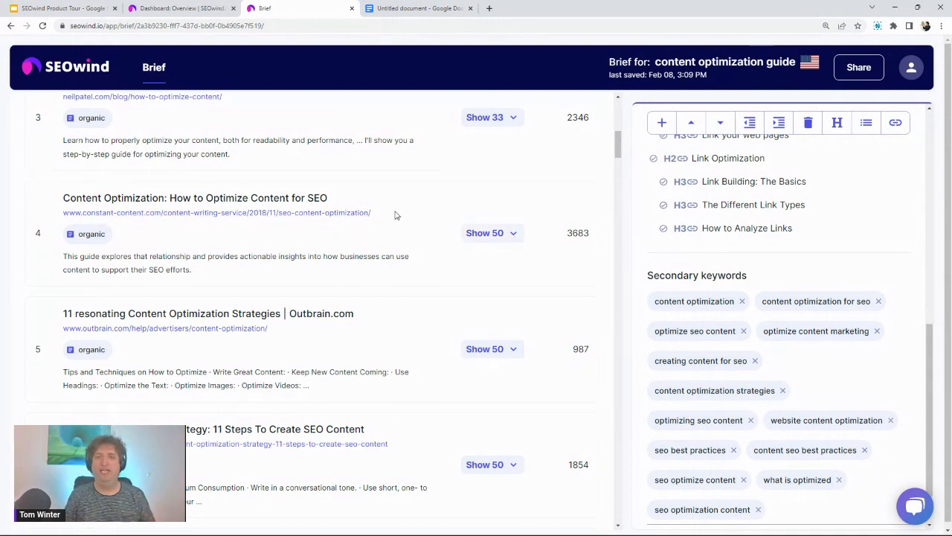
Highlight the fourth-ranked competitor's URL, and check the first-ranked competitor's organic keywords in the Competitive Analysis
{"action": "left_click_drag", "start_coordinate": [395, 213], "coordinate": [68, 215]}
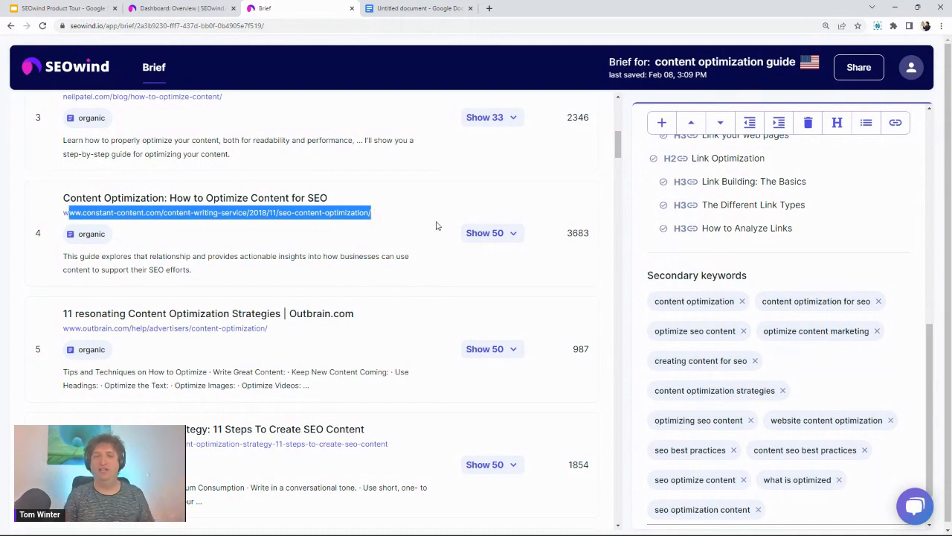
{"action": "scroll", "coordinate": [539, 320], "scroll_direction": "up", "scroll_amount": 3}
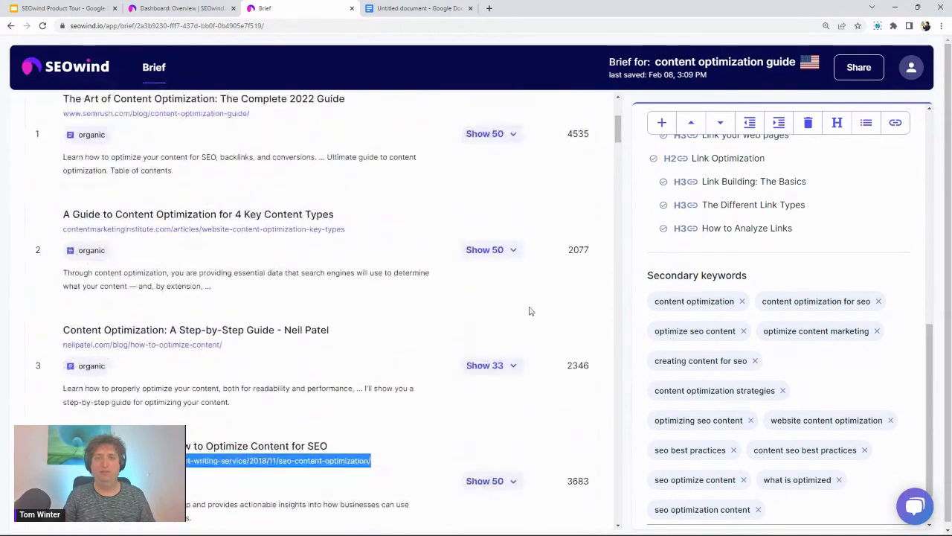
{"action": "scroll", "coordinate": [502, 178], "scroll_direction": "up", "scroll_amount": 2}
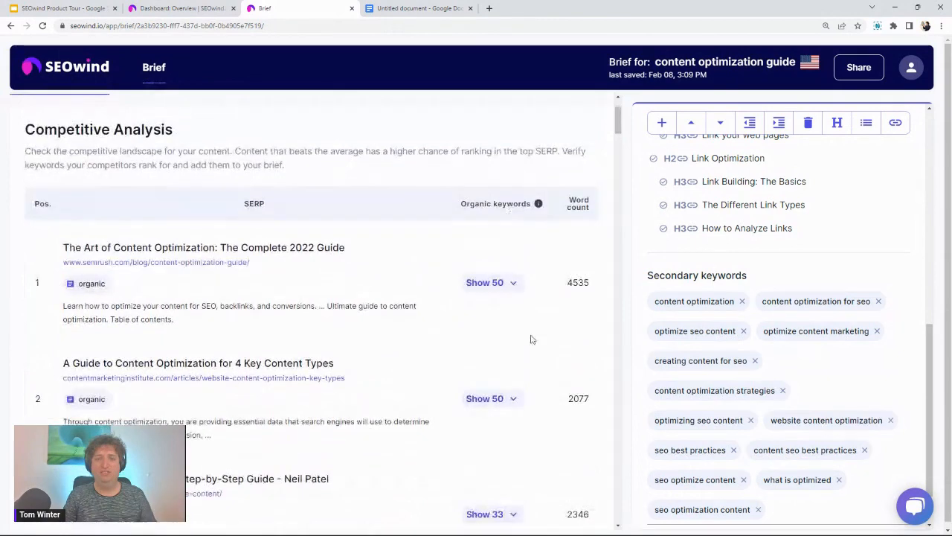
{"action": "left_click", "coordinate": [515, 284]}
{"action": "scroll", "coordinate": [446, 304], "scroll_direction": "down", "scroll_amount": 1}
{"action": "scroll", "coordinate": [447, 304], "scroll_direction": "up", "scroll_amount": 1}
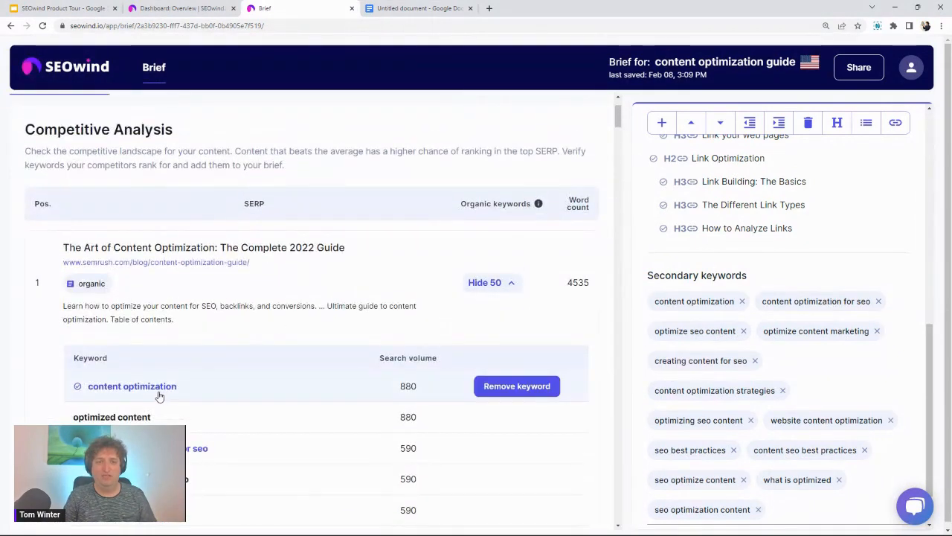
{"action": "left_click", "coordinate": [519, 286]}
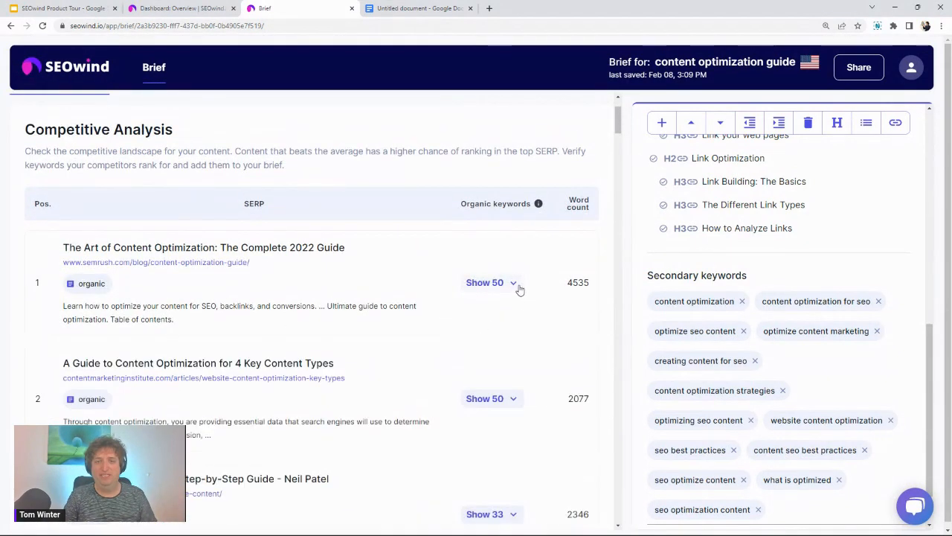
Inspect the organic keywords and search volumes of the second- and fifth-ranked competitors, collapsing each list after viewing
{"action": "left_click", "coordinate": [502, 399]}
{"action": "scroll", "coordinate": [425, 313], "scroll_direction": "down", "scroll_amount": 4}
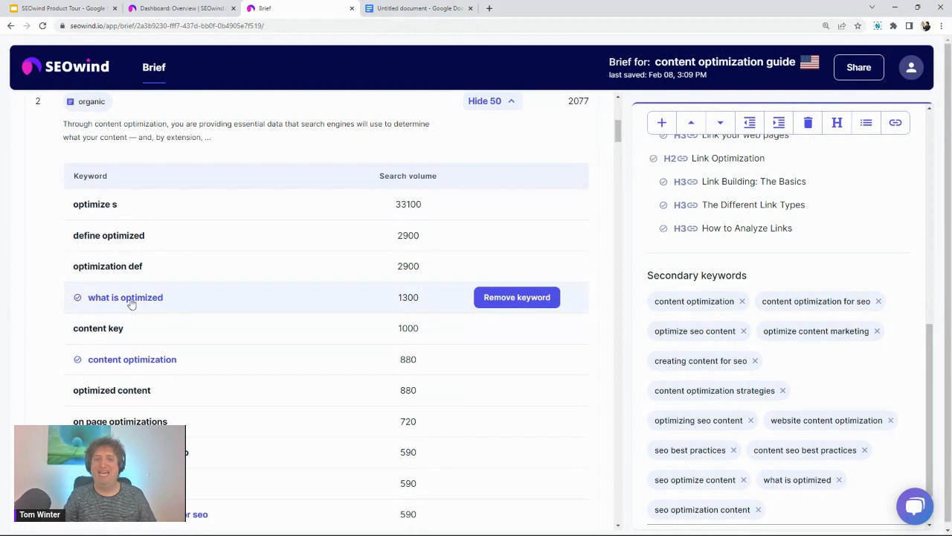
{"action": "left_click", "coordinate": [506, 107]}
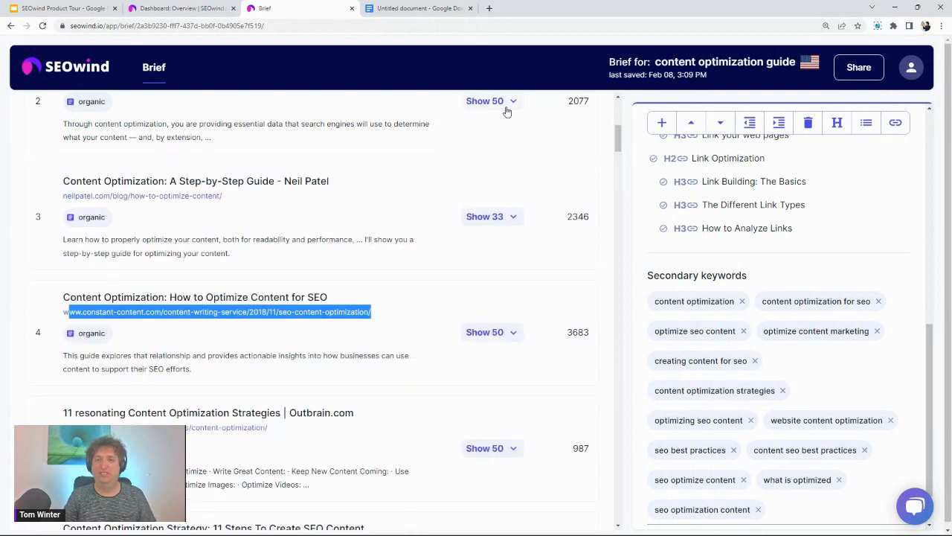
{"action": "left_click", "coordinate": [503, 452]}
{"action": "scroll", "coordinate": [468, 397], "scroll_direction": "down", "scroll_amount": 2}
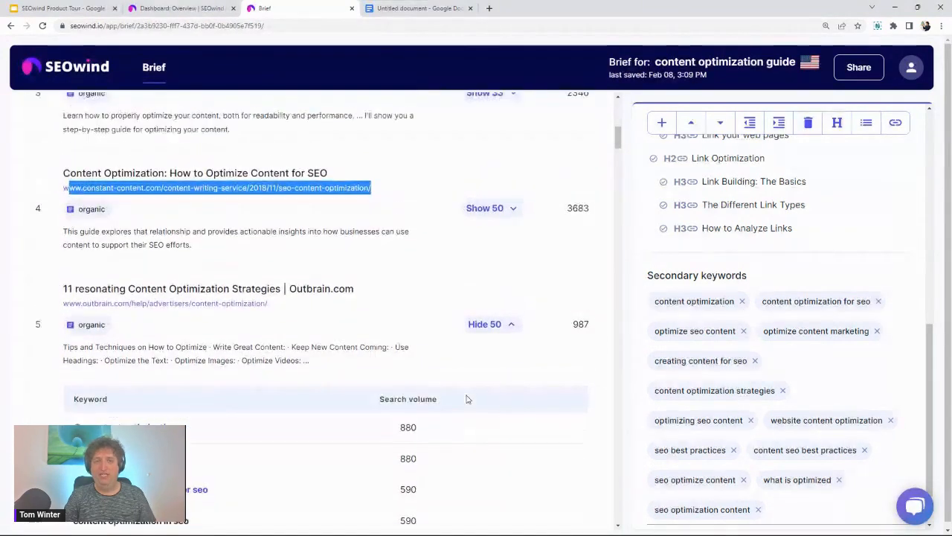
{"action": "scroll", "coordinate": [465, 394], "scroll_direction": "down", "scroll_amount": 1}
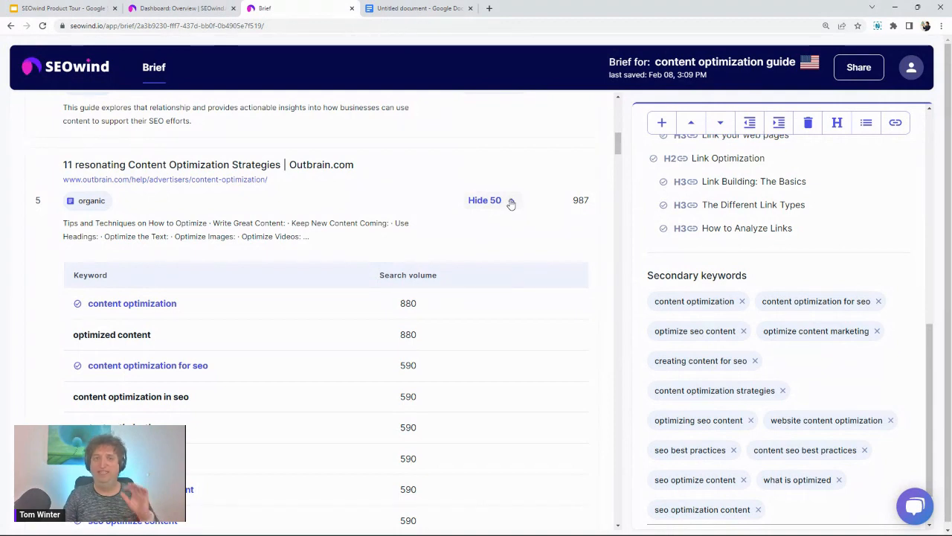
{"action": "left_click", "coordinate": [511, 203]}
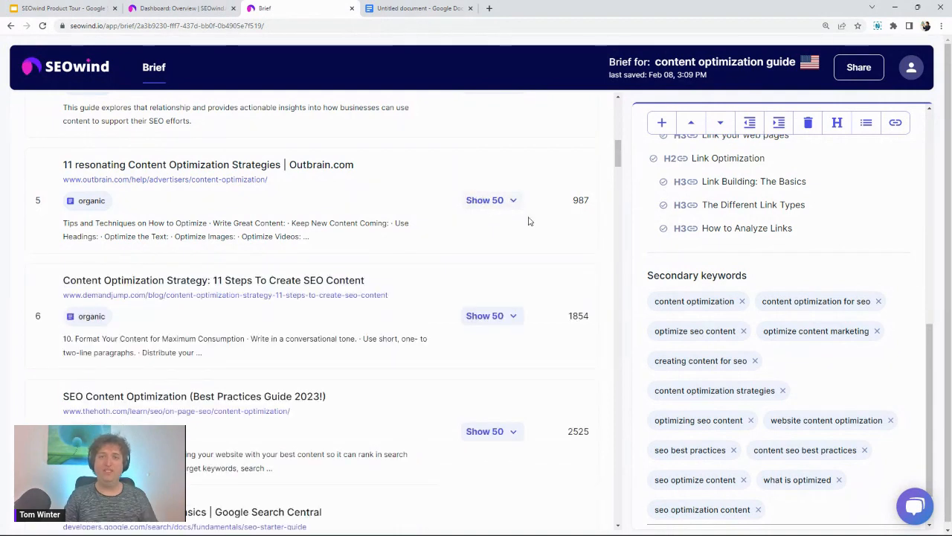
Locate the Competitor Outlines section and bring the brief's own Outline editor into view alongside it
{"action": "scroll", "coordinate": [508, 392], "scroll_direction": "down", "scroll_amount": 4}
{"action": "scroll", "coordinate": [507, 391], "scroll_direction": "down", "scroll_amount": 5}
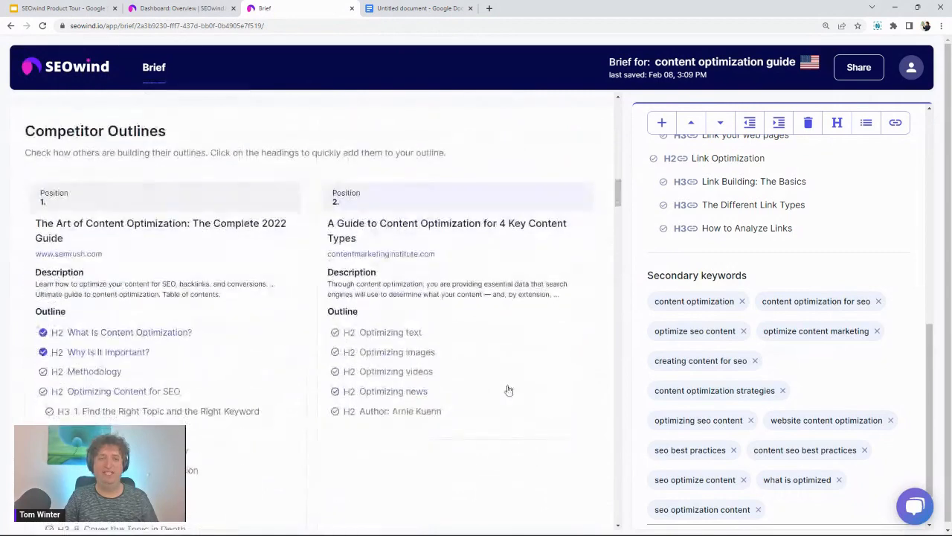
{"action": "left_click_drag", "start_coordinate": [26, 130], "coordinate": [172, 131]}
{"action": "scroll", "coordinate": [768, 273], "scroll_direction": "up", "scroll_amount": 2}
{"action": "scroll", "coordinate": [767, 275], "scroll_direction": "up", "scroll_amount": 2}
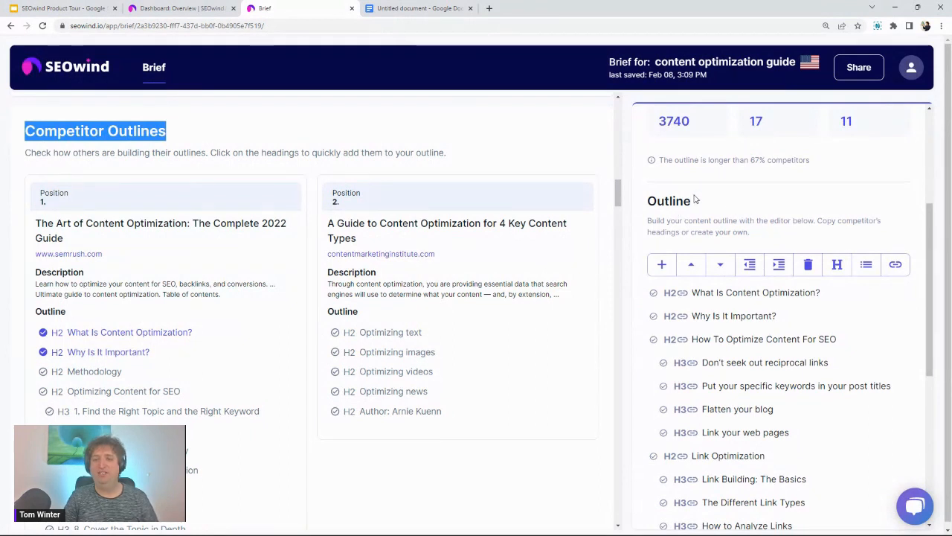
{"action": "left_click_drag", "start_coordinate": [695, 203], "coordinate": [646, 203]}
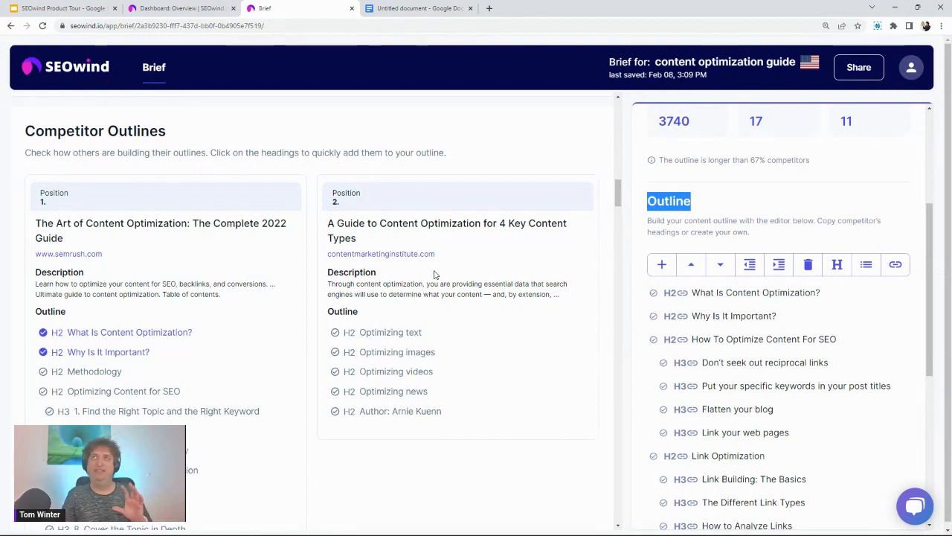
Review the headings in the outlines of the four top-ranked competitors
{"action": "scroll", "coordinate": [232, 251], "scroll_direction": "down", "scroll_amount": 3}
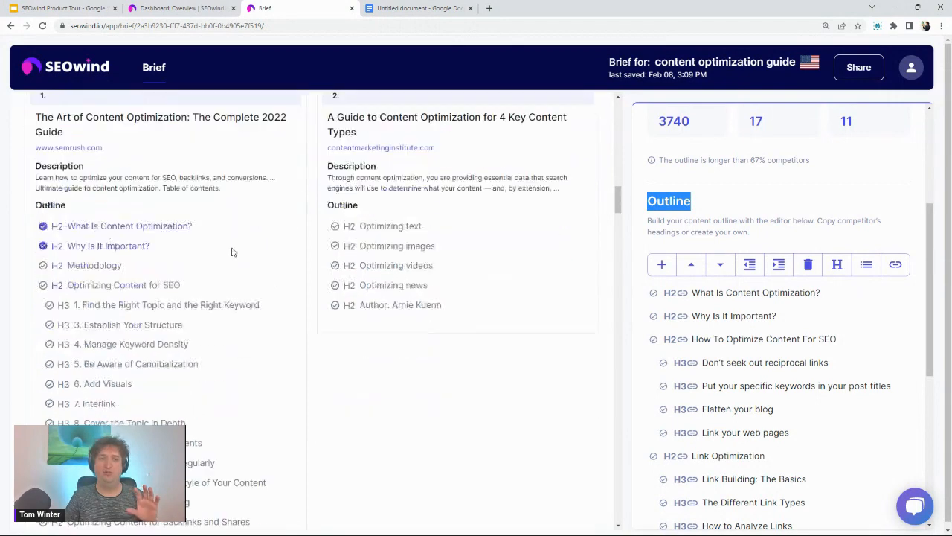
{"action": "scroll", "coordinate": [270, 255], "scroll_direction": "up", "scroll_amount": 2}
{"action": "scroll", "coordinate": [336, 283], "scroll_direction": "up", "scroll_amount": 1}
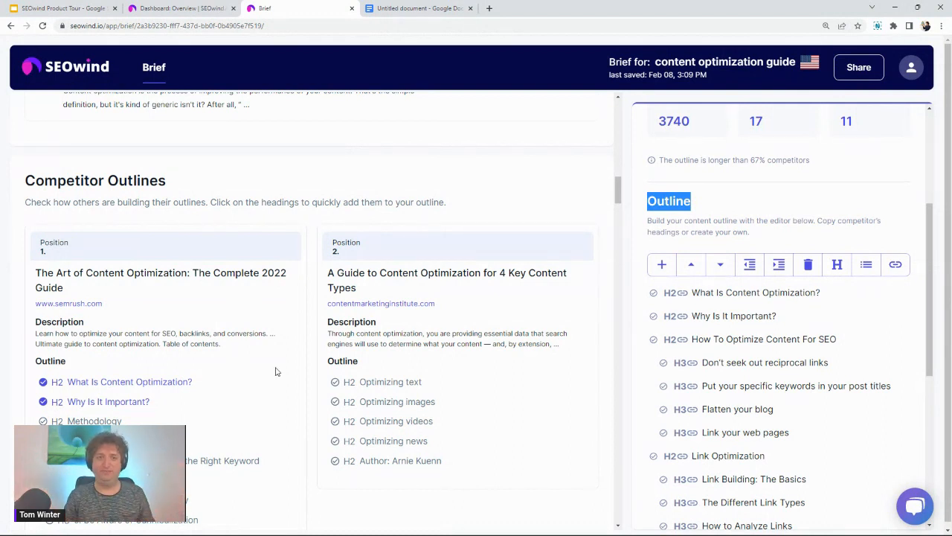
{"action": "scroll", "coordinate": [291, 362], "scroll_direction": "down", "scroll_amount": 5}
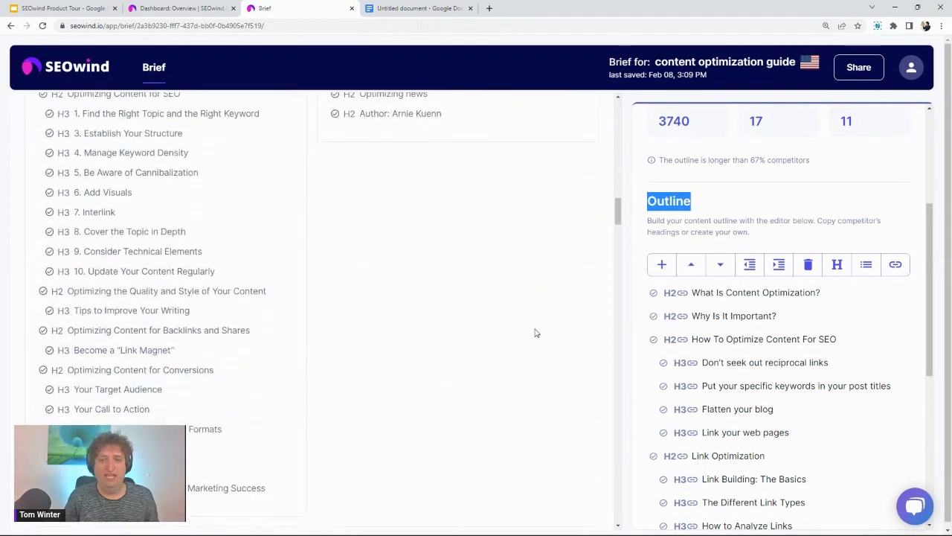
{"action": "scroll", "coordinate": [283, 321], "scroll_direction": "down", "scroll_amount": 1}
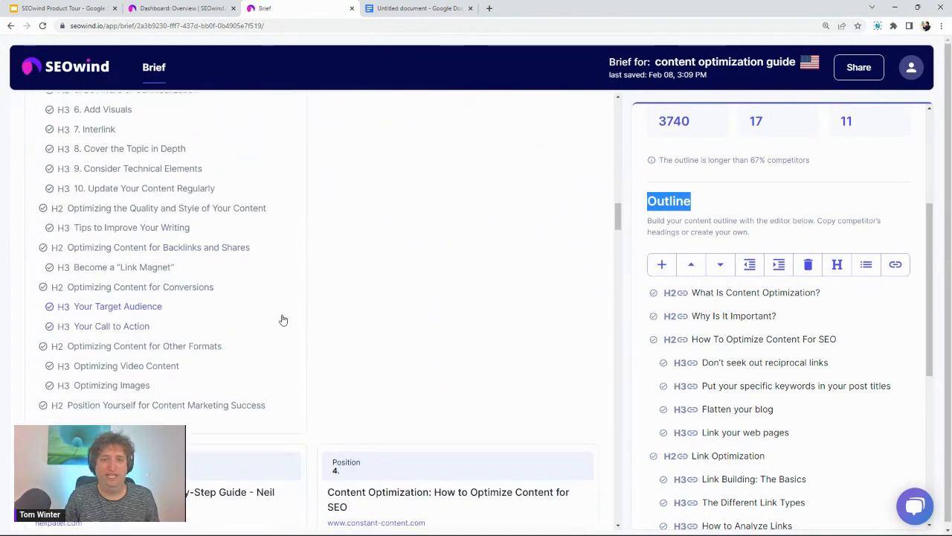
{"action": "scroll", "coordinate": [287, 306], "scroll_direction": "up", "scroll_amount": 1}
{"action": "scroll", "coordinate": [313, 308], "scroll_direction": "down", "scroll_amount": 1}
{"action": "scroll", "coordinate": [332, 311], "scroll_direction": "down", "scroll_amount": 3}
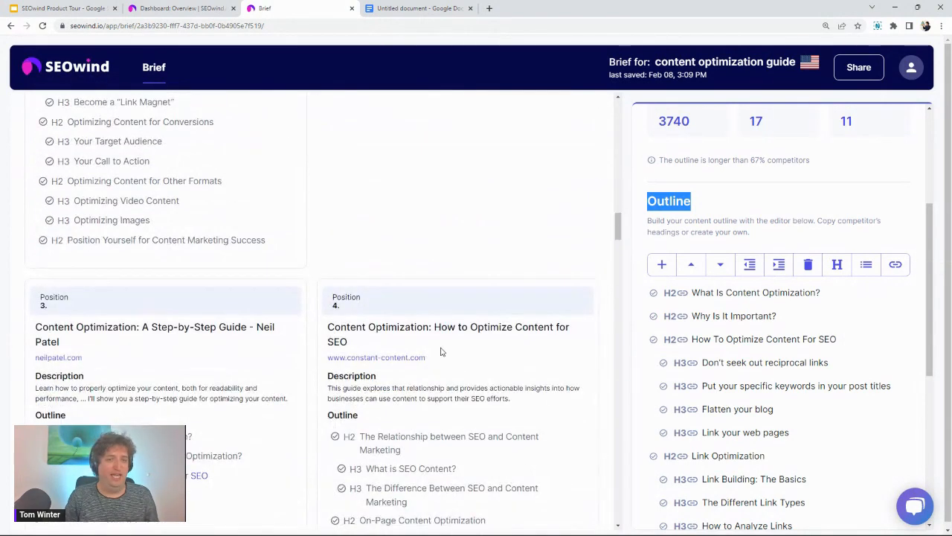
{"action": "scroll", "coordinate": [502, 351], "scroll_direction": "down", "scroll_amount": 2}
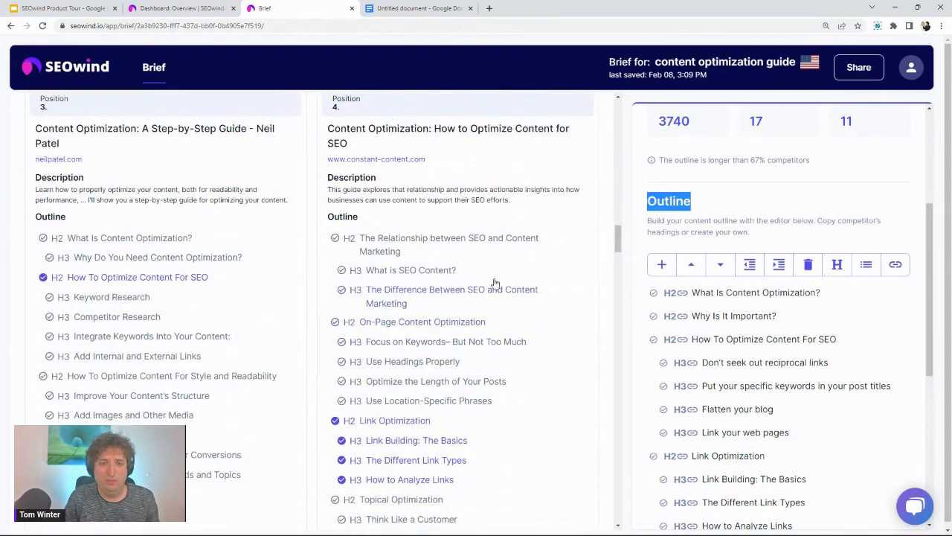
Add the third-ranked competitor's Keyword Research and Competitor Research headings under "What Is Content Optimization?", ordering Keyword Research first
{"action": "left_click", "coordinate": [746, 323]}
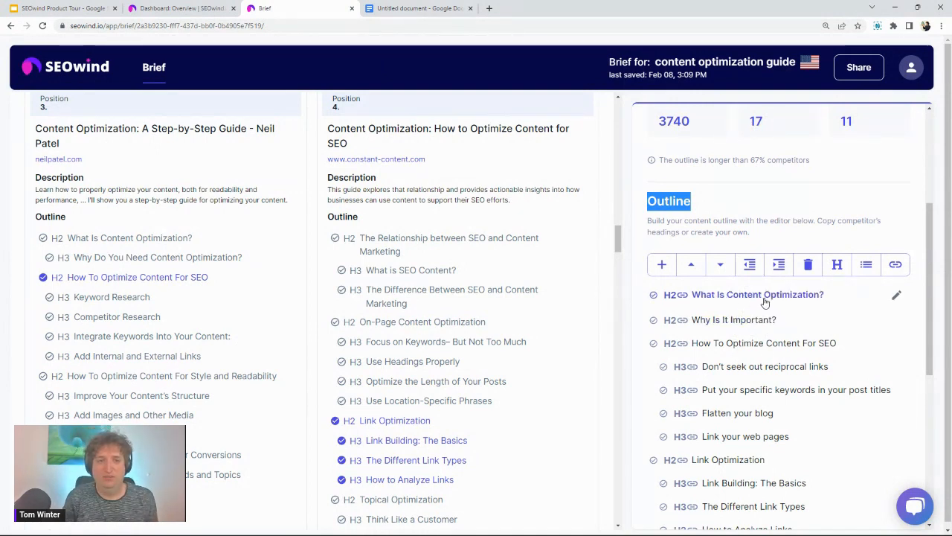
{"action": "left_click", "coordinate": [101, 297]}
{"action": "left_click", "coordinate": [105, 318]}
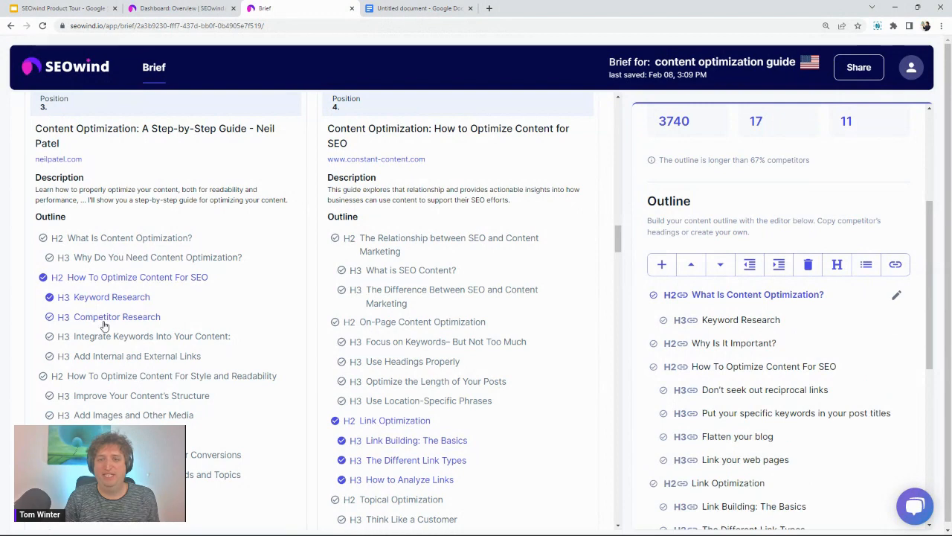
{"action": "left_click", "coordinate": [748, 345]}
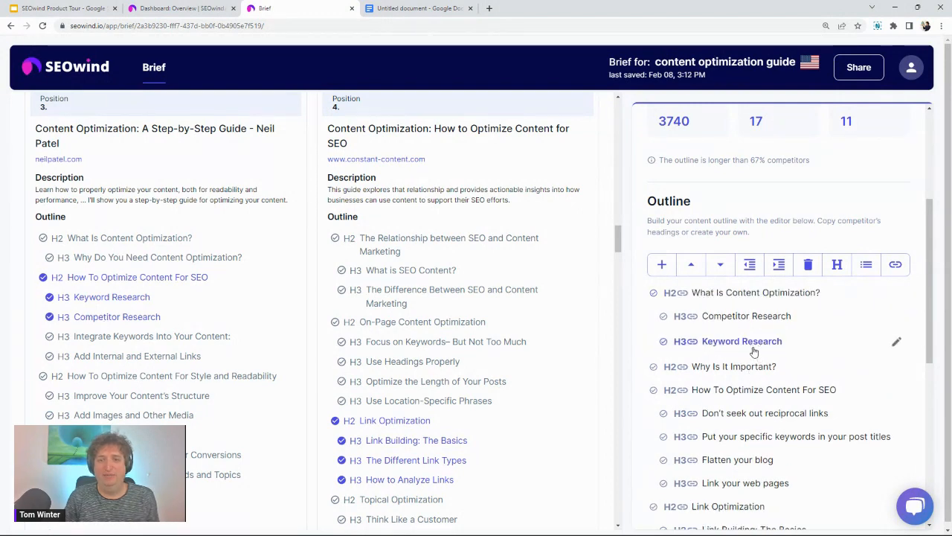
{"action": "left_click_drag", "start_coordinate": [750, 348], "coordinate": [737, 319]}
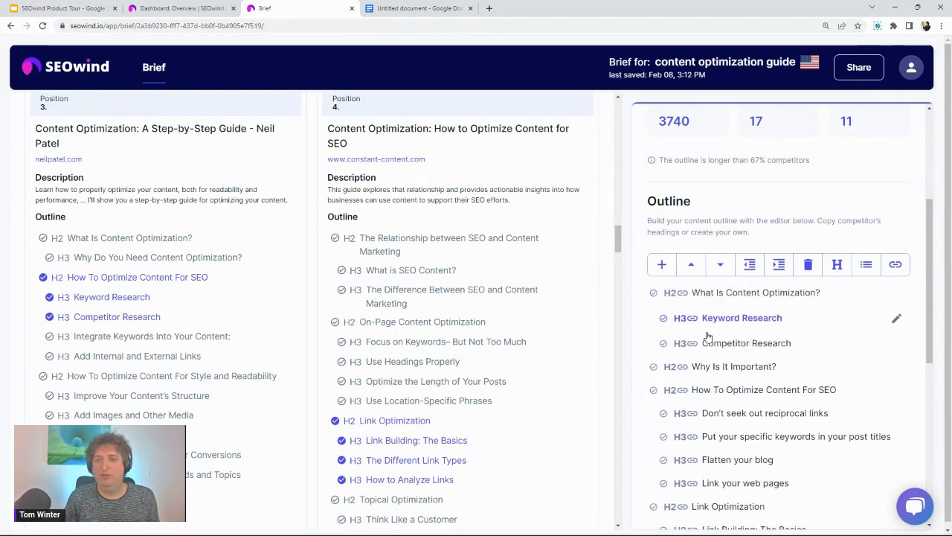
Rename the Keyword Research heading in the brief's outline as "Keyword Research custom"
{"action": "left_click", "coordinate": [895, 318]}
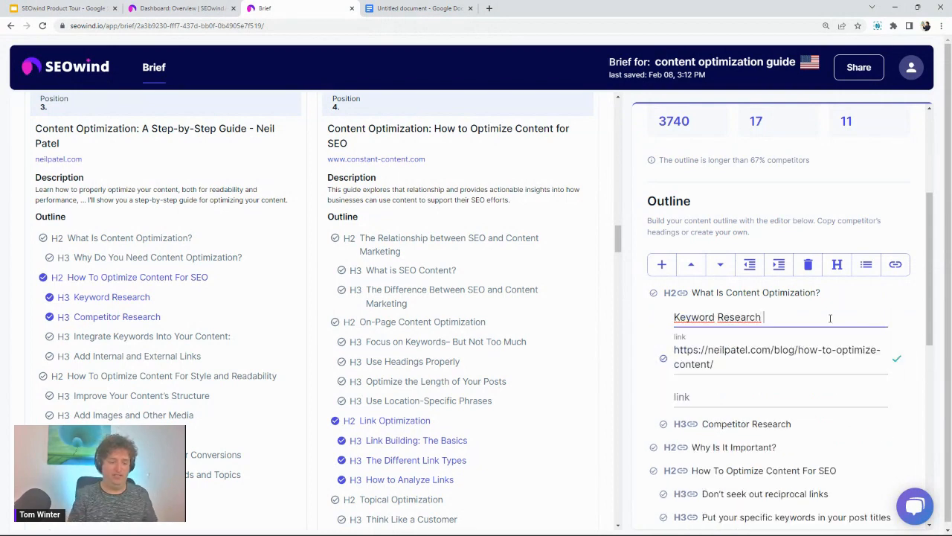
{"action": "type", "text": "cu"}
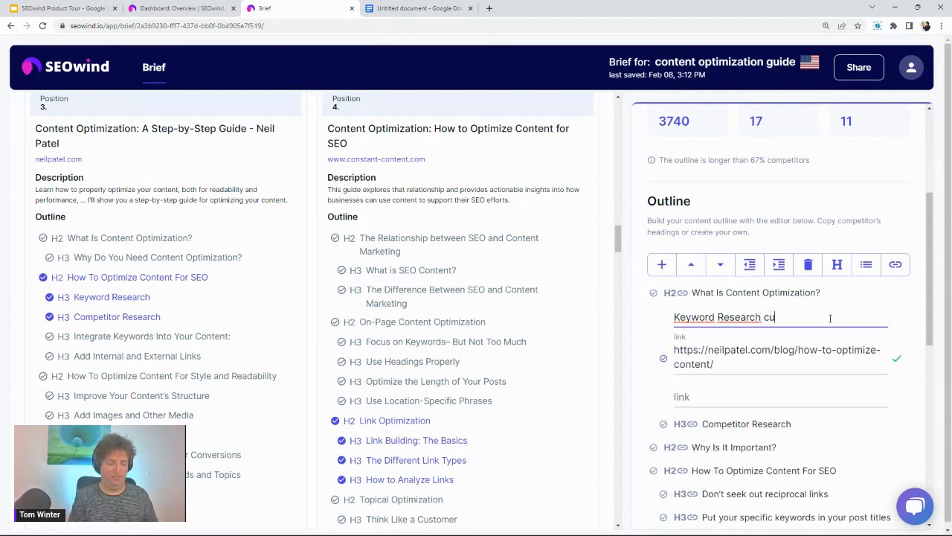
{"action": "type", "text": "stom"}
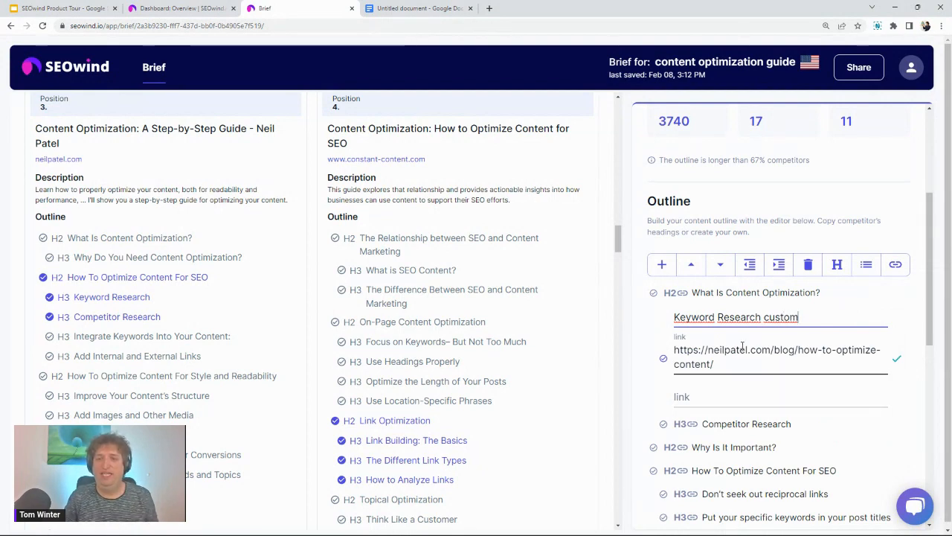
{"action": "left_click", "coordinate": [899, 360]}
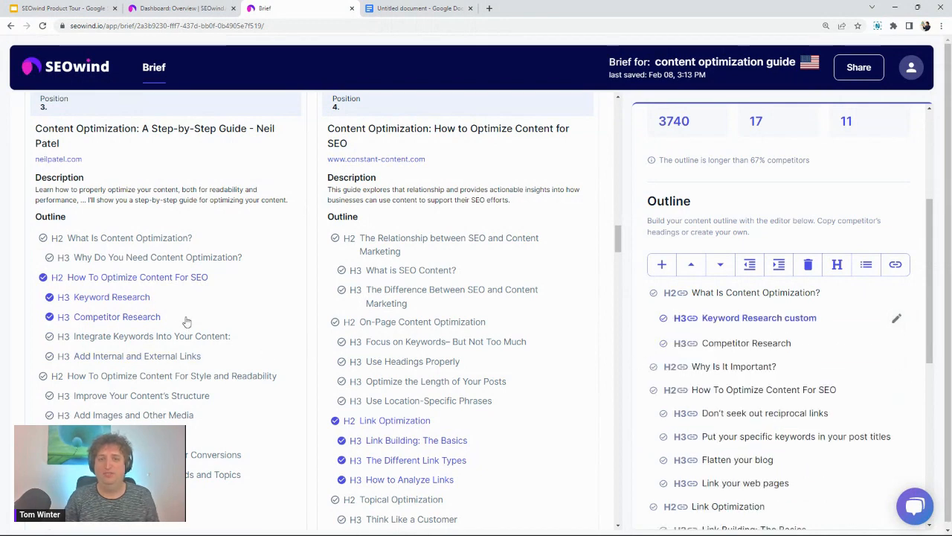
Examine the Outbrain and DemandJump outlines for further headings and compare them with the brief's outline
{"action": "scroll", "coordinate": [731, 327], "scroll_direction": "down", "scroll_amount": 1}
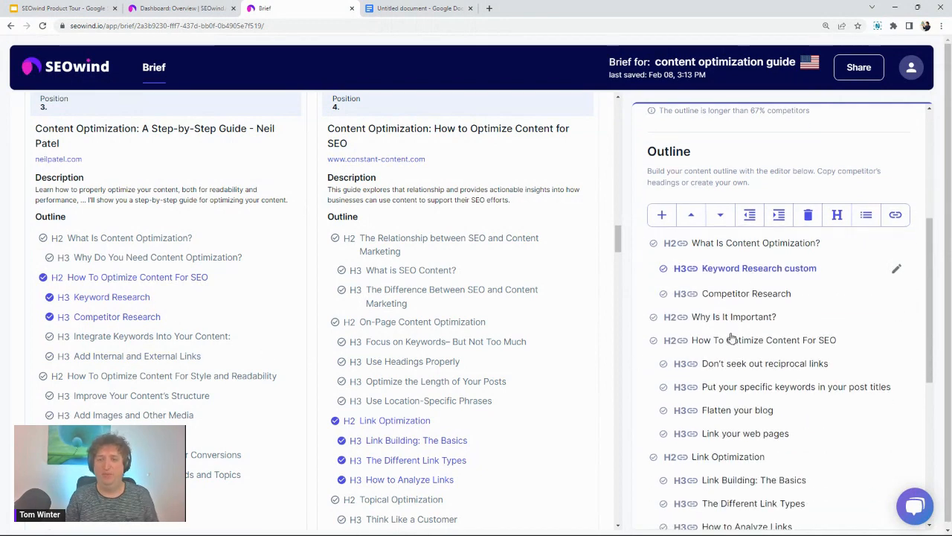
{"action": "scroll", "coordinate": [446, 323], "scroll_direction": "down", "scroll_amount": 1}
{"action": "scroll", "coordinate": [449, 323], "scroll_direction": "down", "scroll_amount": 10}
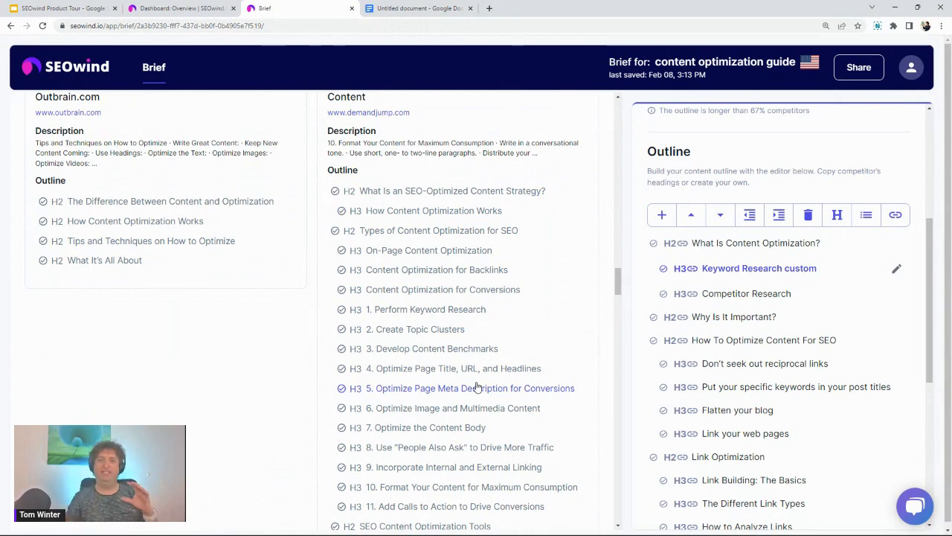
{"action": "scroll", "coordinate": [777, 298], "scroll_direction": "down", "scroll_amount": 1}
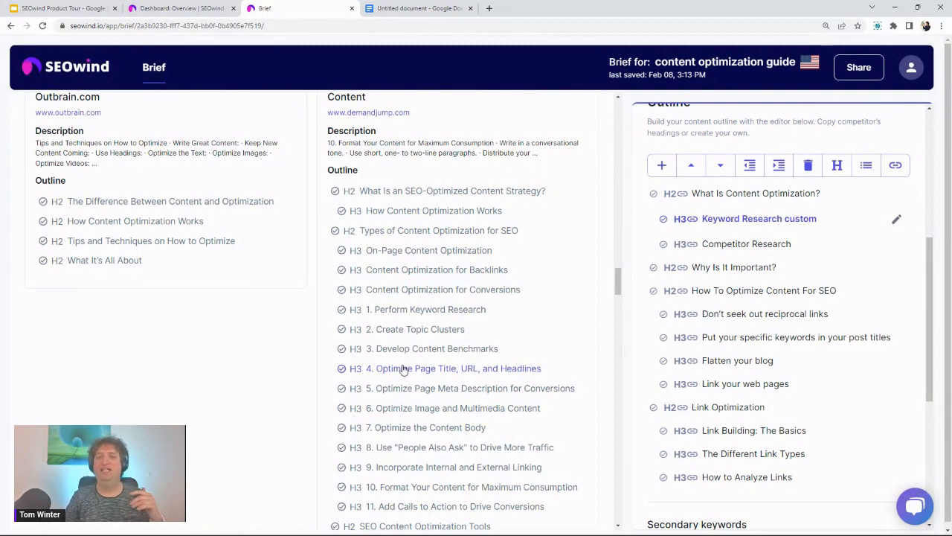
Compare the headings in the third- and fourth-ranked competitors' outlines with the brief's outline
{"action": "scroll", "coordinate": [403, 368], "scroll_direction": "up", "scroll_amount": 2}
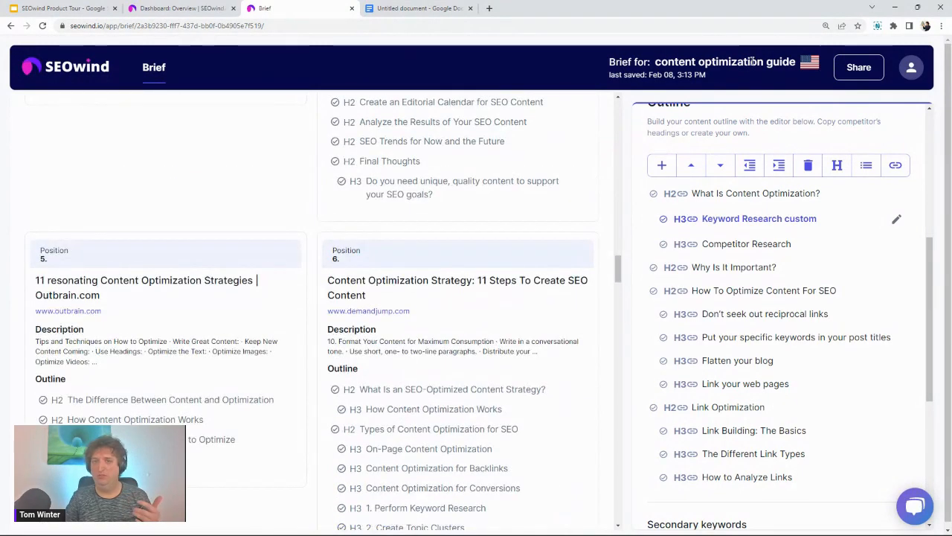
{"action": "scroll", "coordinate": [475, 348], "scroll_direction": "up", "scroll_amount": 2}
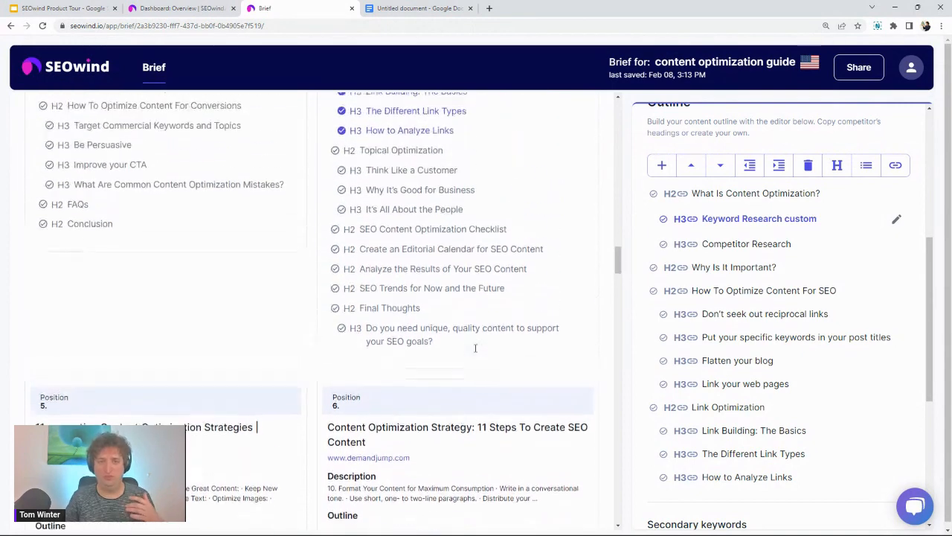
{"action": "scroll", "coordinate": [476, 348], "scroll_direction": "up", "scroll_amount": 1}
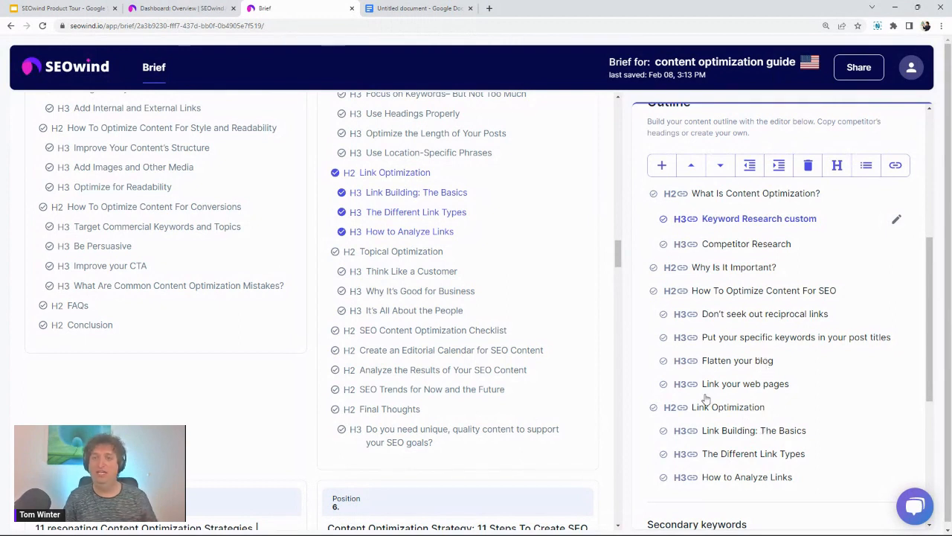
{"action": "scroll", "coordinate": [729, 388], "scroll_direction": "up", "scroll_amount": 1}
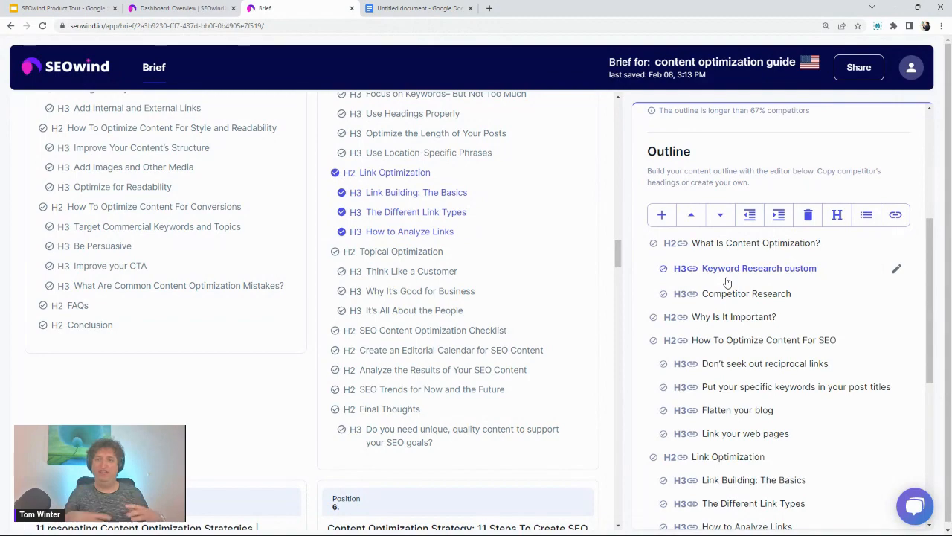
{"action": "scroll", "coordinate": [541, 328], "scroll_direction": "up", "scroll_amount": 5}
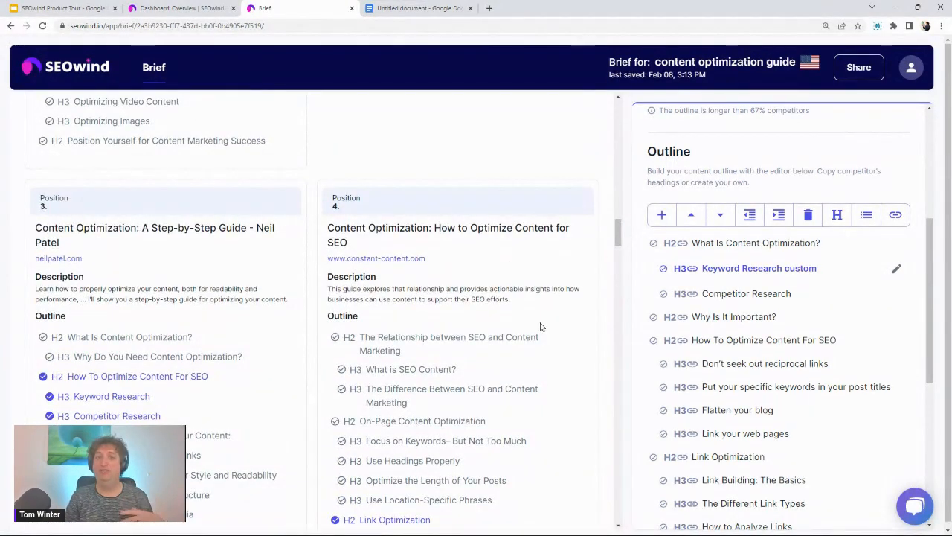
{"action": "scroll", "coordinate": [541, 327], "scroll_direction": "up", "scroll_amount": 2}
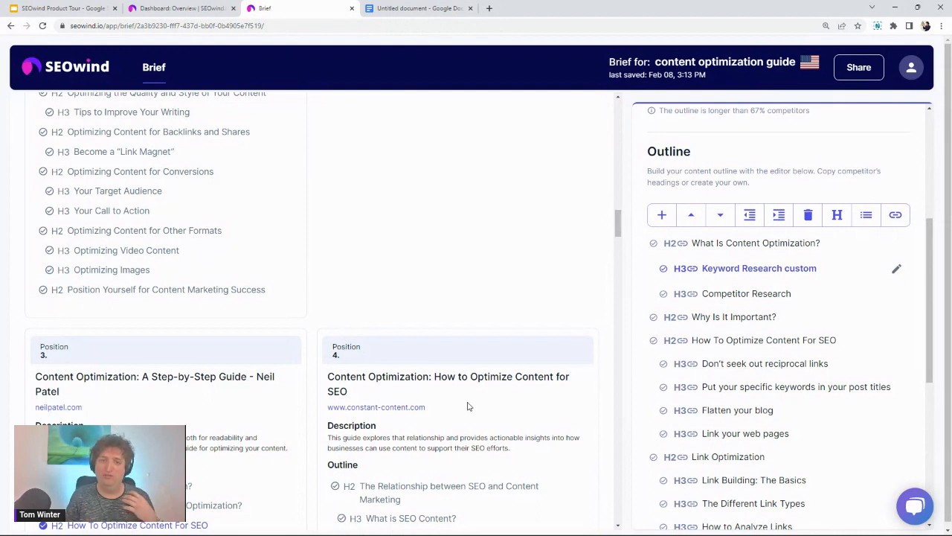
{"action": "scroll", "coordinate": [467, 406], "scroll_direction": "down", "scroll_amount": 2}
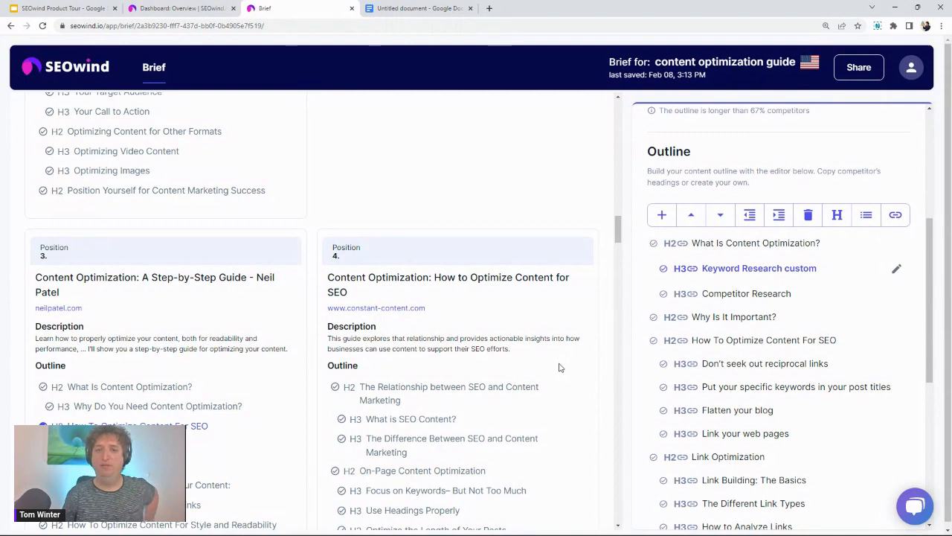
{"action": "scroll", "coordinate": [560, 365], "scroll_direction": "up", "scroll_amount": 1}
{"action": "scroll", "coordinate": [574, 362], "scroll_direction": "down", "scroll_amount": 5}
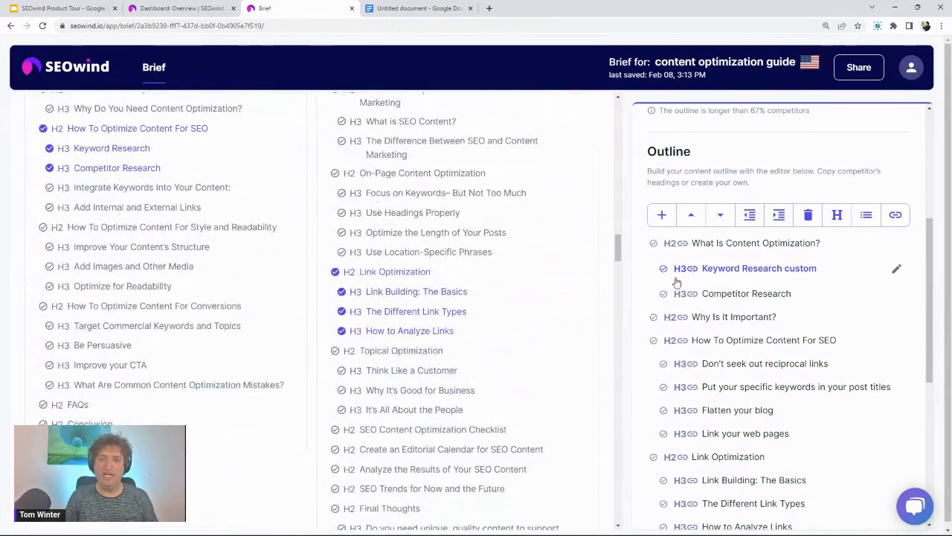
{"action": "scroll", "coordinate": [759, 320], "scroll_direction": "down", "scroll_amount": 2}
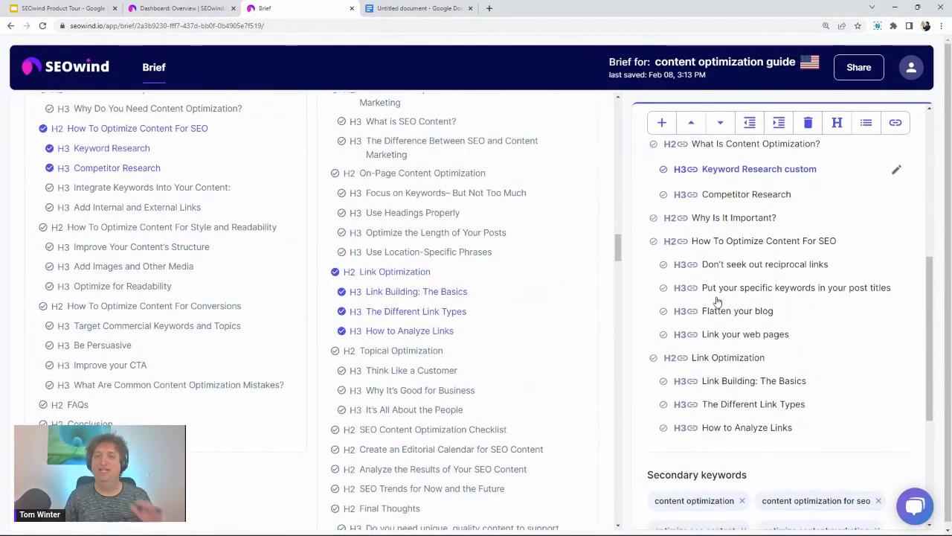
{"action": "scroll", "coordinate": [536, 358], "scroll_direction": "up", "scroll_amount": 1}
Look through the remaining competitors' outlines and examine the Google, Quora and Reddit questions in the Questions To Answer section
{"action": "scroll", "coordinate": [536, 359], "scroll_direction": "down", "scroll_amount": 5}
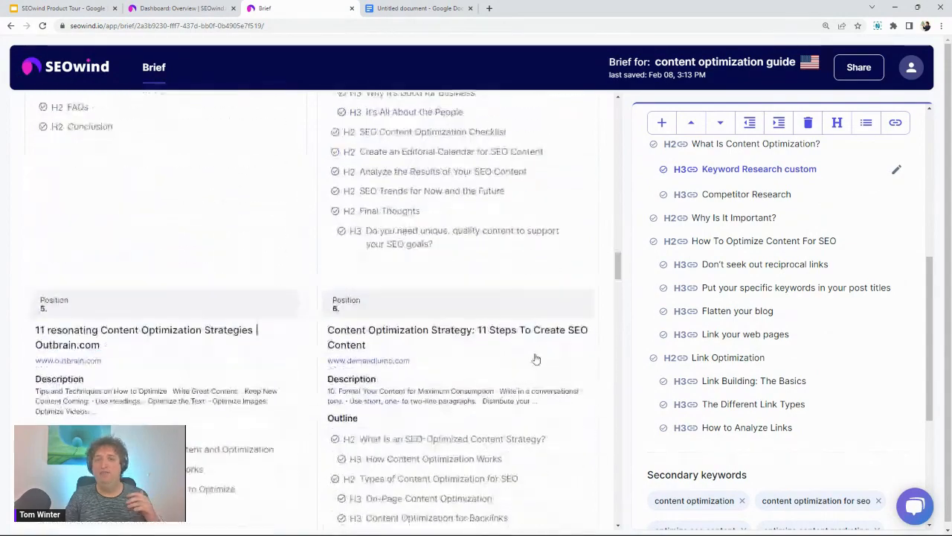
{"action": "scroll", "coordinate": [535, 359], "scroll_direction": "down", "scroll_amount": 3}
{"action": "scroll", "coordinate": [536, 360], "scroll_direction": "up", "scroll_amount": 2}
{"action": "scroll", "coordinate": [536, 360], "scroll_direction": "down", "scroll_amount": 8}
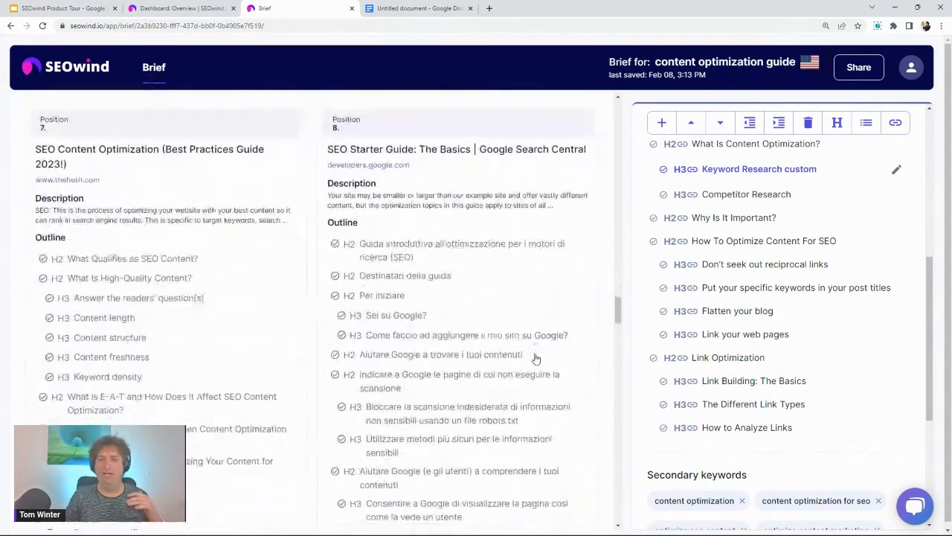
{"action": "scroll", "coordinate": [536, 360], "scroll_direction": "down", "scroll_amount": 10}
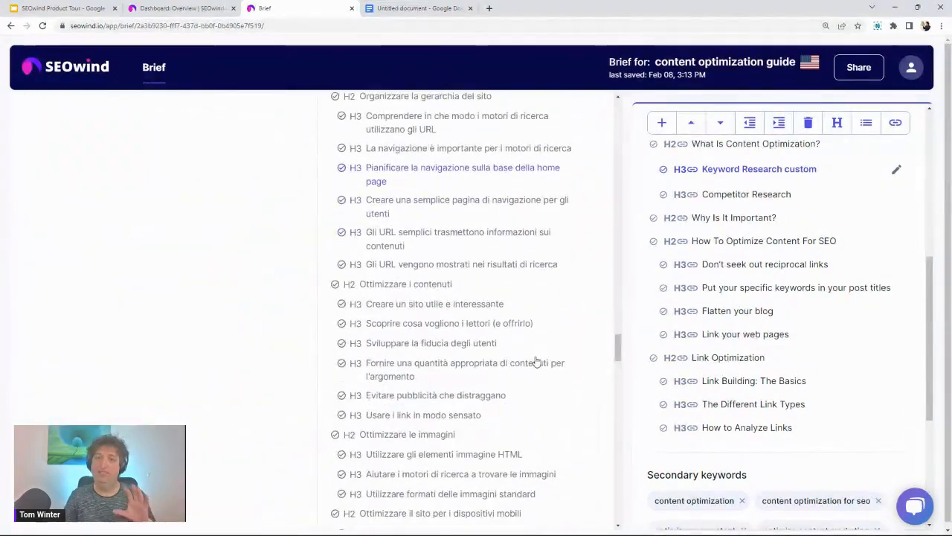
{"action": "scroll", "coordinate": [535, 361], "scroll_direction": "down", "scroll_amount": 10}
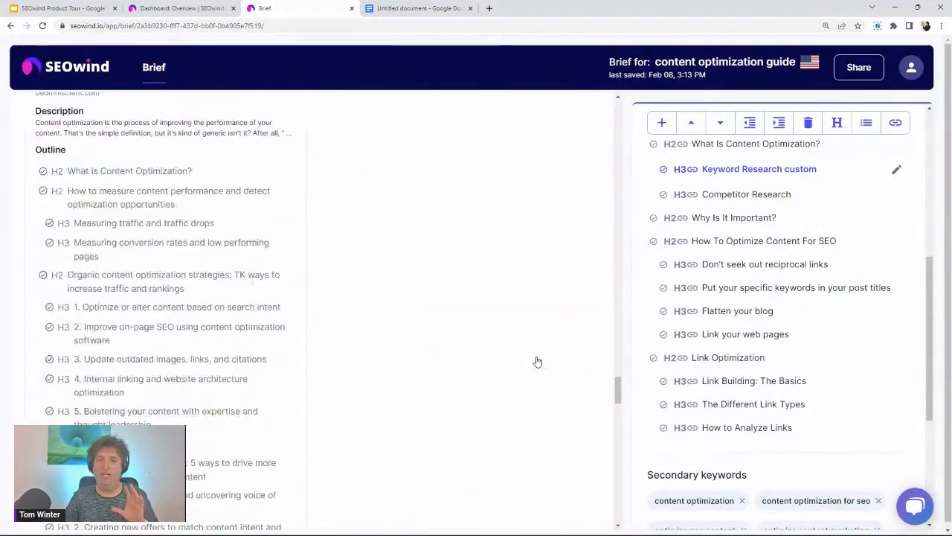
{"action": "scroll", "coordinate": [537, 362], "scroll_direction": "down", "scroll_amount": 10}
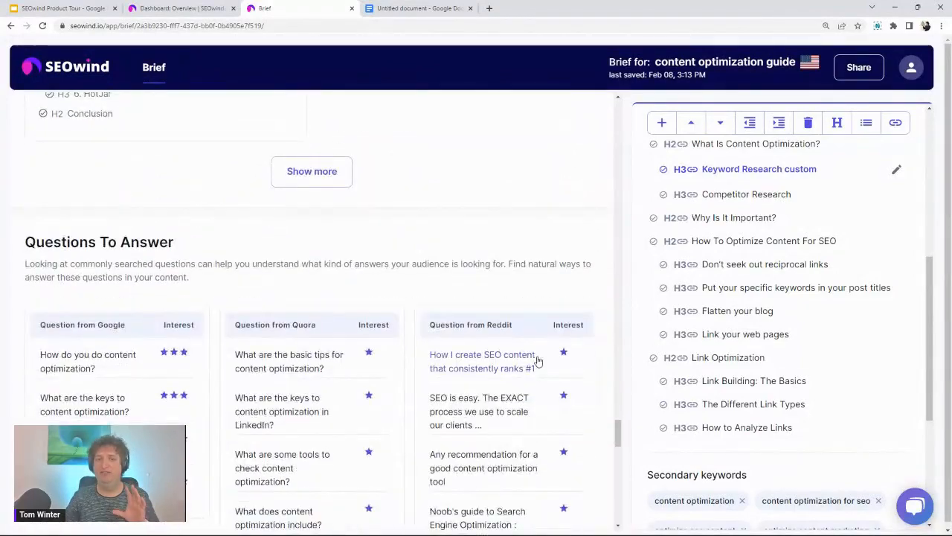
{"action": "scroll", "coordinate": [537, 362], "scroll_direction": "down", "scroll_amount": 2}
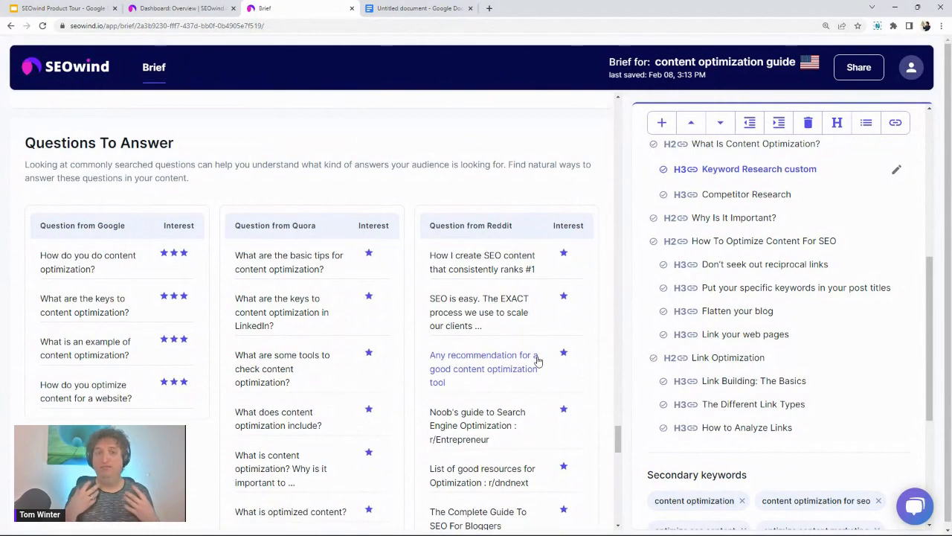
Add a custom H2 heading "FAQ" to the brief's outline after "How to Analyze Links"
{"action": "left_click", "coordinate": [798, 431]}
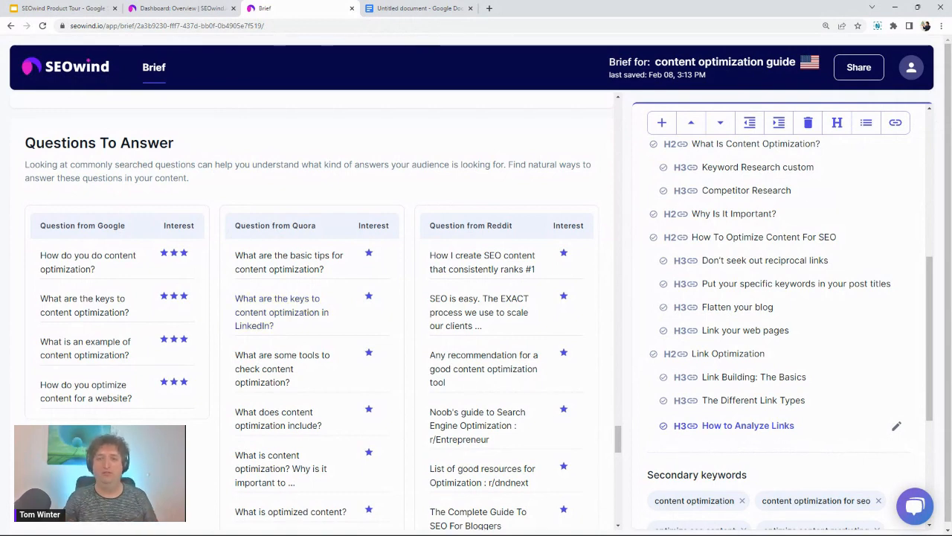
{"action": "left_click", "coordinate": [662, 125]}
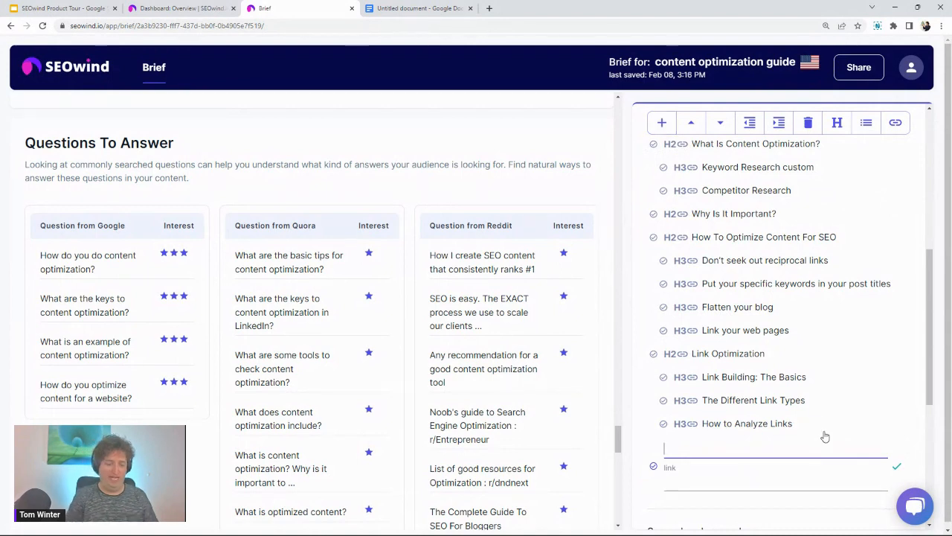
{"action": "type", "text": "FAQ"}
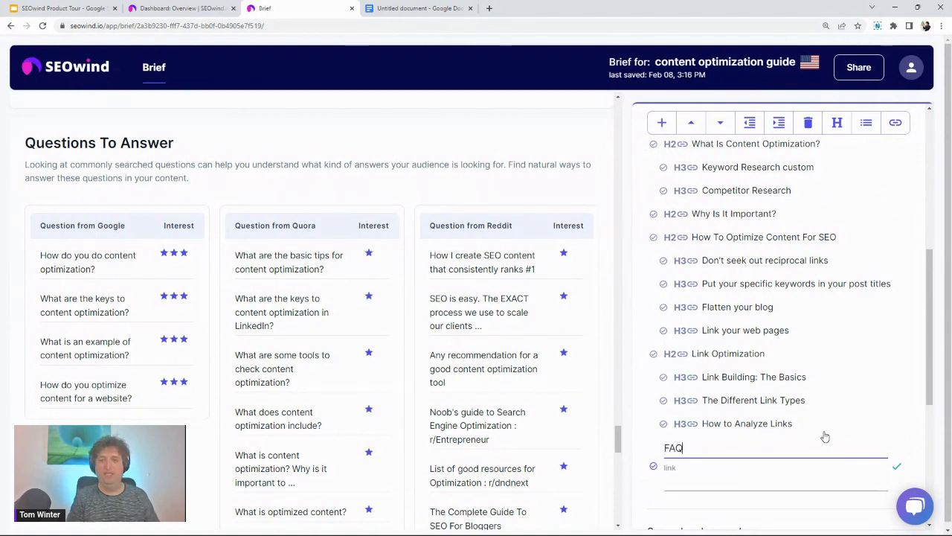
{"action": "left_click", "coordinate": [898, 468]}
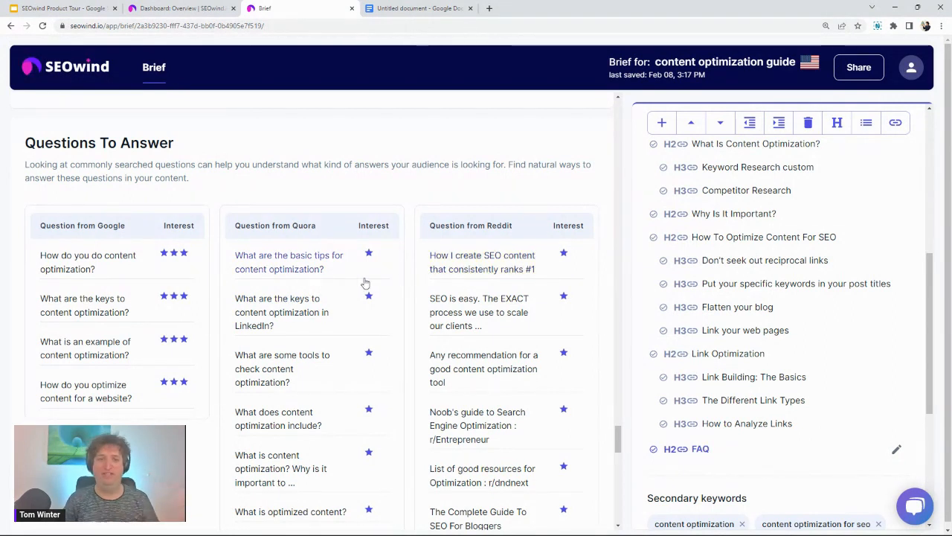
Add the Quora questions on basic tips, tools to check content optimization, and what it includes as H3 headings under FAQ
{"action": "left_click", "coordinate": [324, 262]}
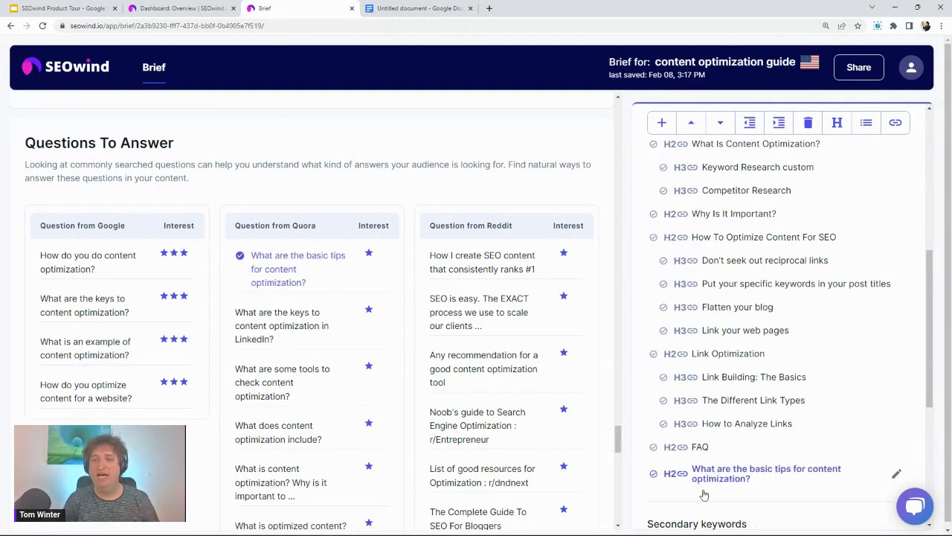
{"action": "left_click", "coordinate": [779, 125]}
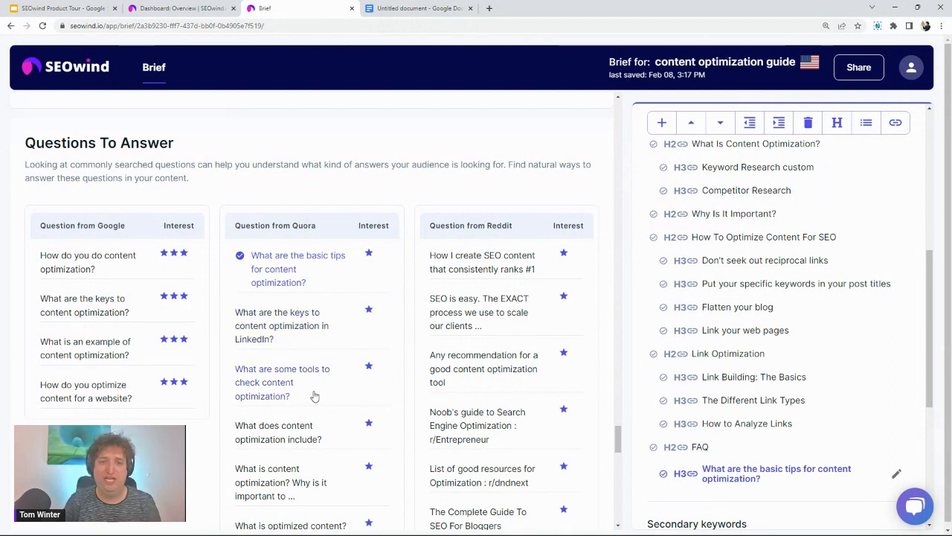
{"action": "left_click", "coordinate": [274, 389]}
{"action": "scroll", "coordinate": [298, 402], "scroll_direction": "down", "scroll_amount": 1}
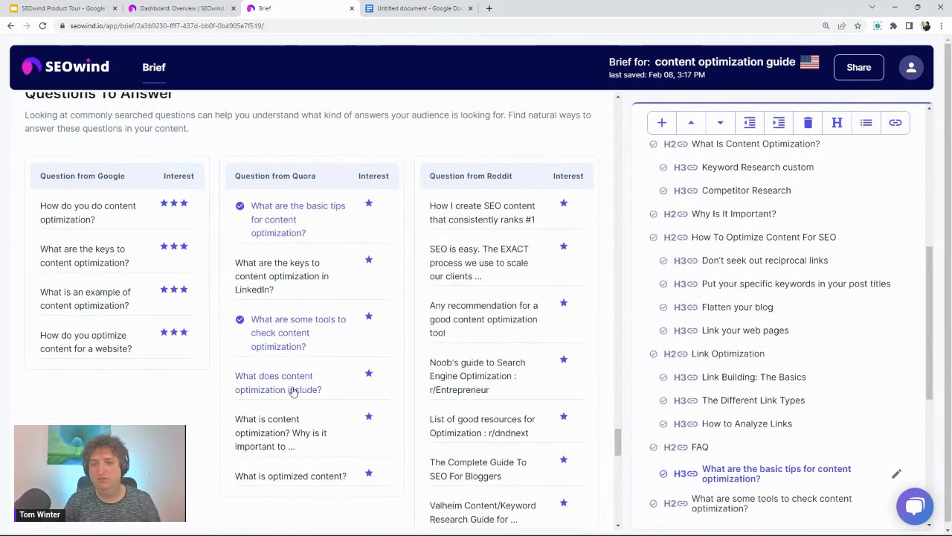
{"action": "left_click", "coordinate": [293, 390]}
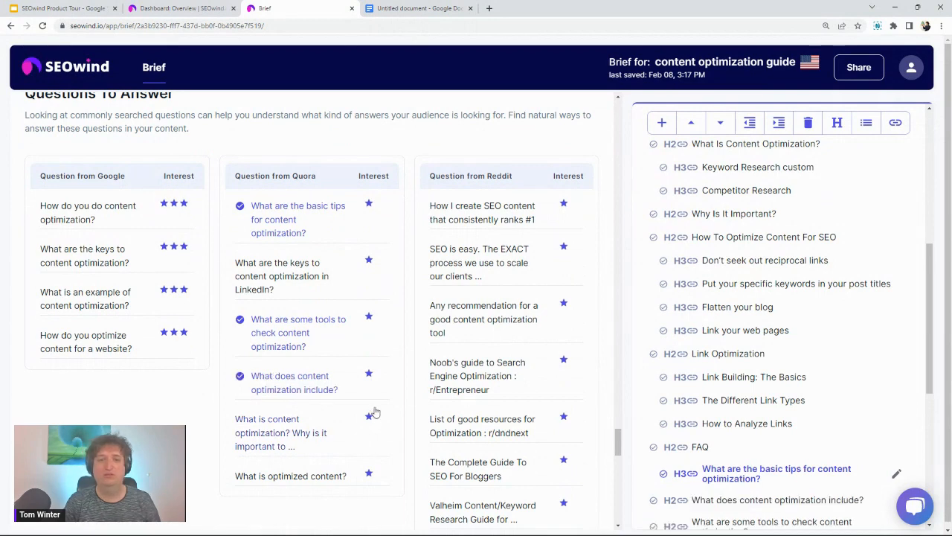
{"action": "left_click", "coordinate": [710, 500]}
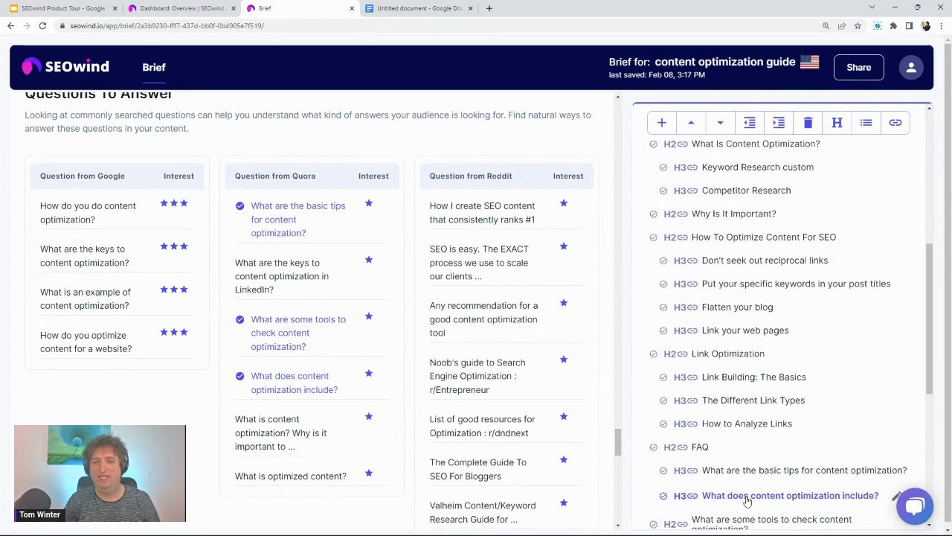
{"action": "left_click", "coordinate": [748, 518]}
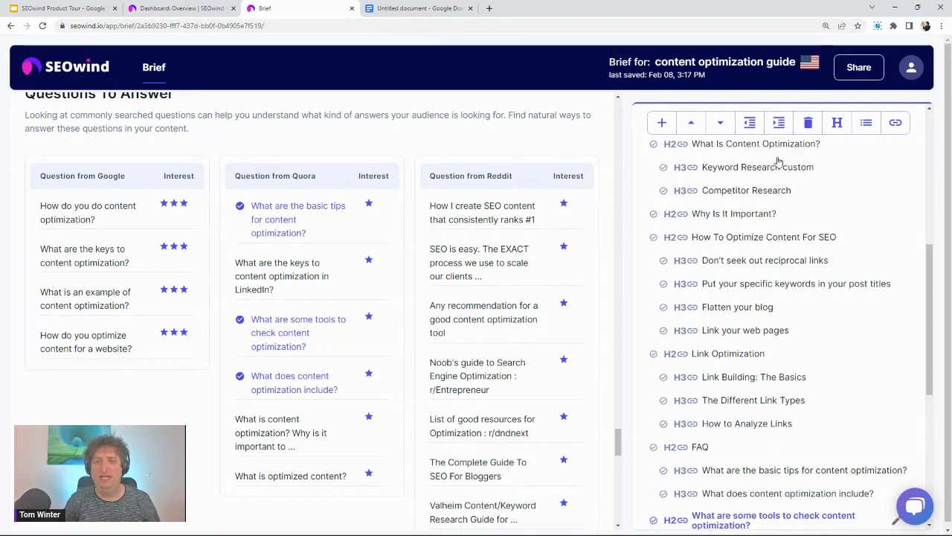
{"action": "left_click", "coordinate": [779, 122]}
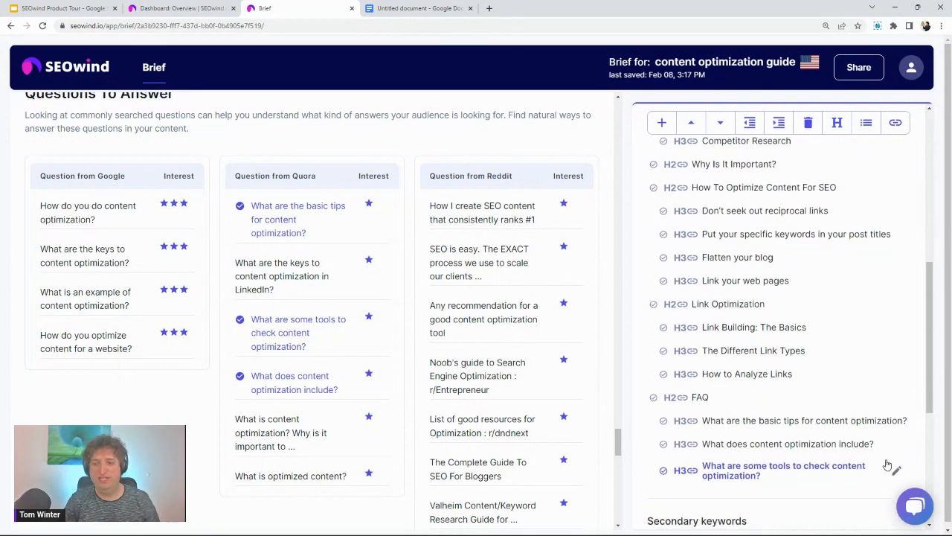
Inspect the source link attached to the "What are some tools to check content optimization?" heading, leaving the heading unchanged
{"action": "left_click", "coordinate": [895, 475]}
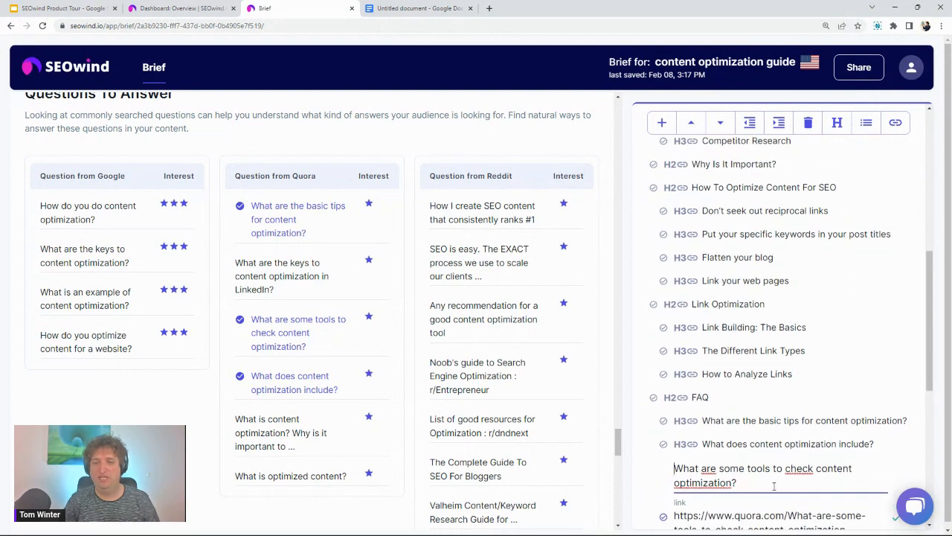
{"action": "scroll", "coordinate": [788, 446], "scroll_direction": "down", "scroll_amount": 3}
{"action": "left_click", "coordinate": [766, 316]}
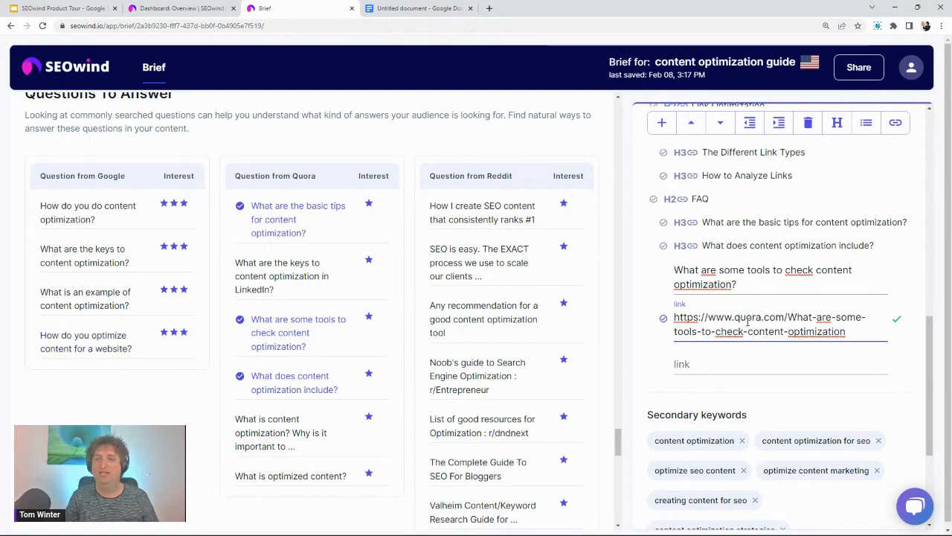
{"action": "left_click", "coordinate": [903, 325]}
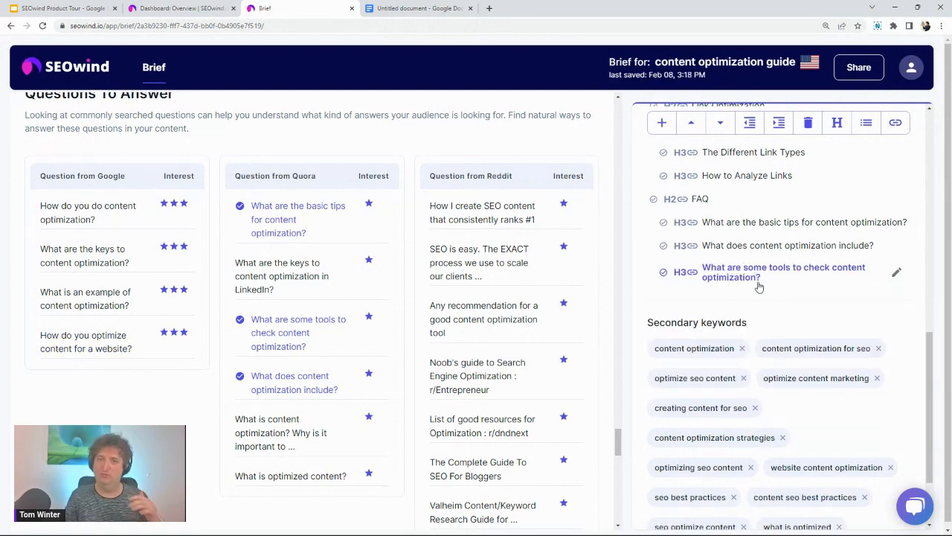
Review the brief's outline, from the optimization headings to the FAQ questions, and its list of secondary keywords
{"action": "scroll", "coordinate": [759, 288], "scroll_direction": "up", "scroll_amount": 1}
{"action": "scroll", "coordinate": [752, 283], "scroll_direction": "up", "scroll_amount": 2}
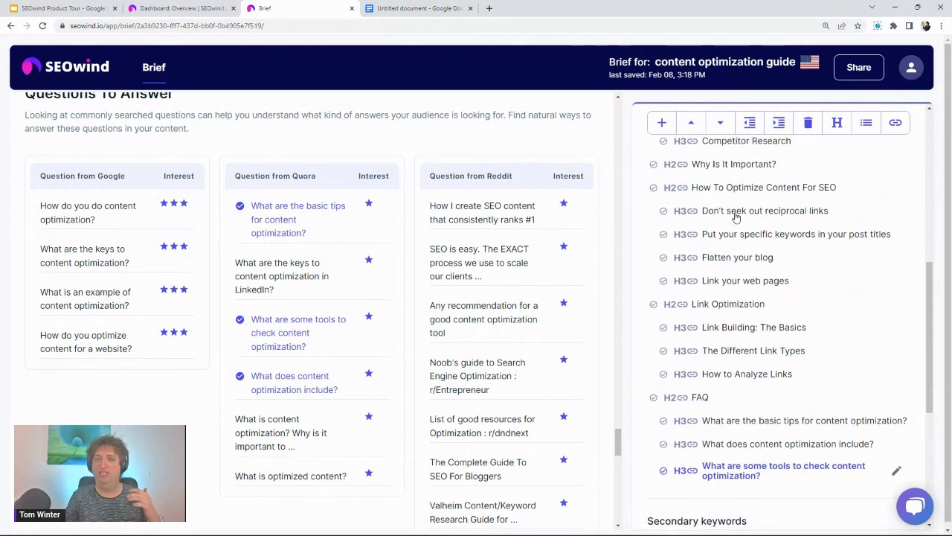
{"action": "scroll", "coordinate": [747, 283], "scroll_direction": "down", "scroll_amount": 2}
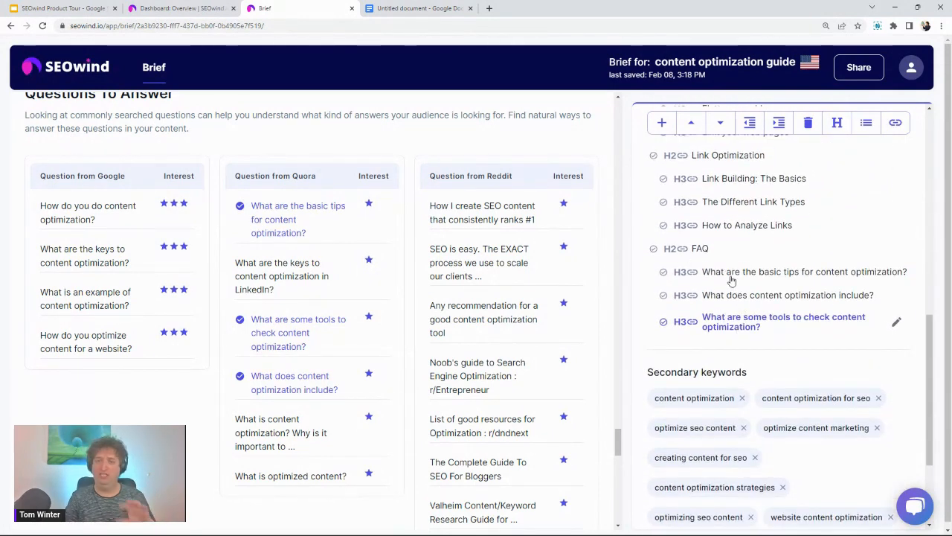
{"action": "scroll", "coordinate": [747, 299], "scroll_direction": "down", "scroll_amount": 1}
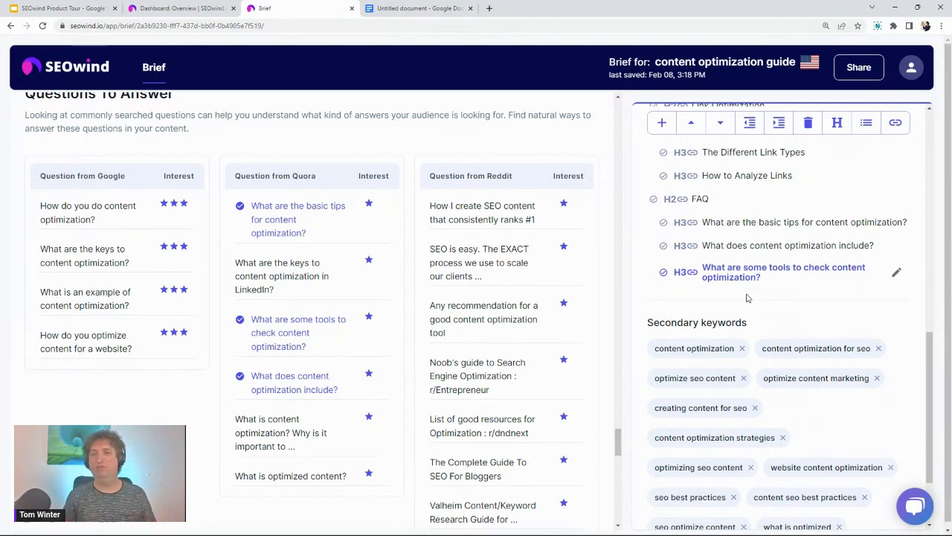
{"action": "scroll", "coordinate": [754, 299], "scroll_direction": "down", "scroll_amount": 1}
{"action": "scroll", "coordinate": [754, 298], "scroll_direction": "down", "scroll_amount": 2}
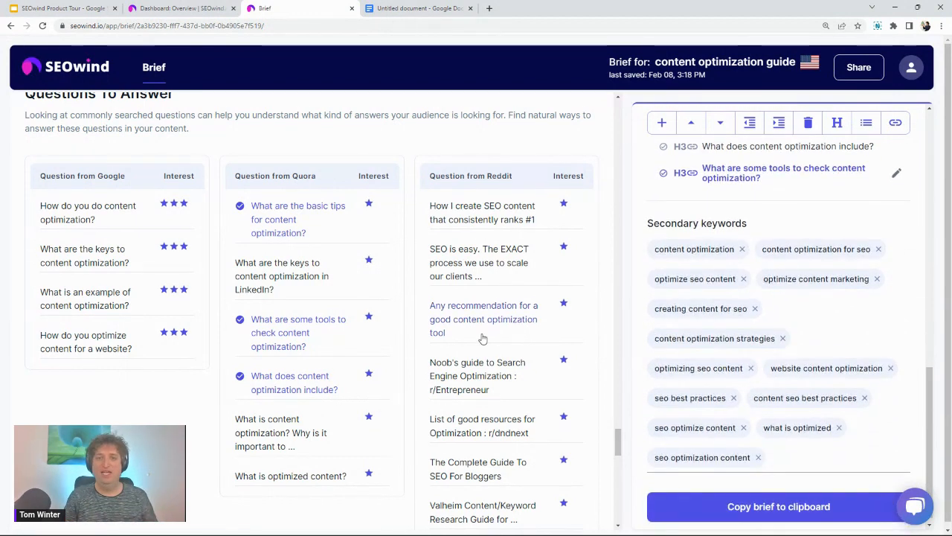
Examine the suggested secondary keywords with their search volume and typical usage
{"action": "scroll", "coordinate": [484, 335], "scroll_direction": "down", "scroll_amount": 3}
{"action": "scroll", "coordinate": [481, 339], "scroll_direction": "down", "scroll_amount": 8}
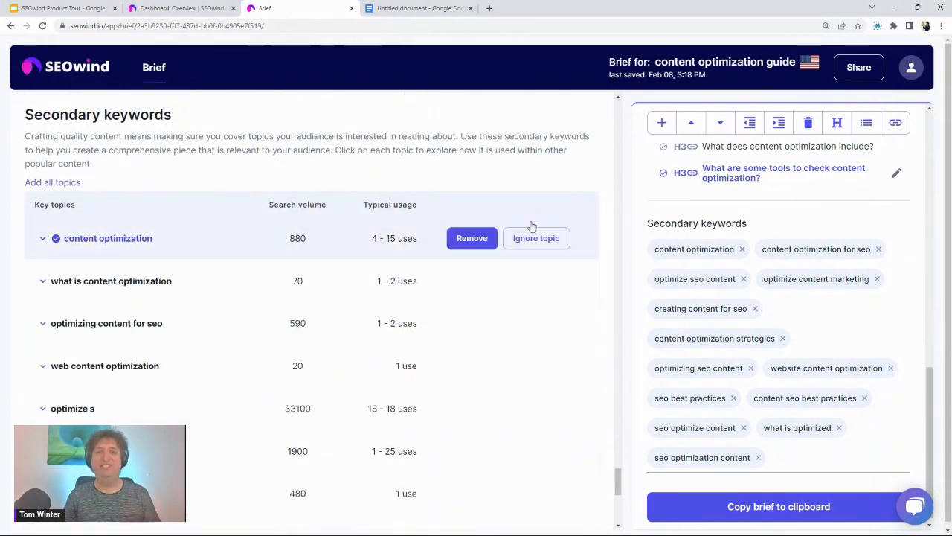
{"action": "mouse_move", "coordinate": [374, 280]}
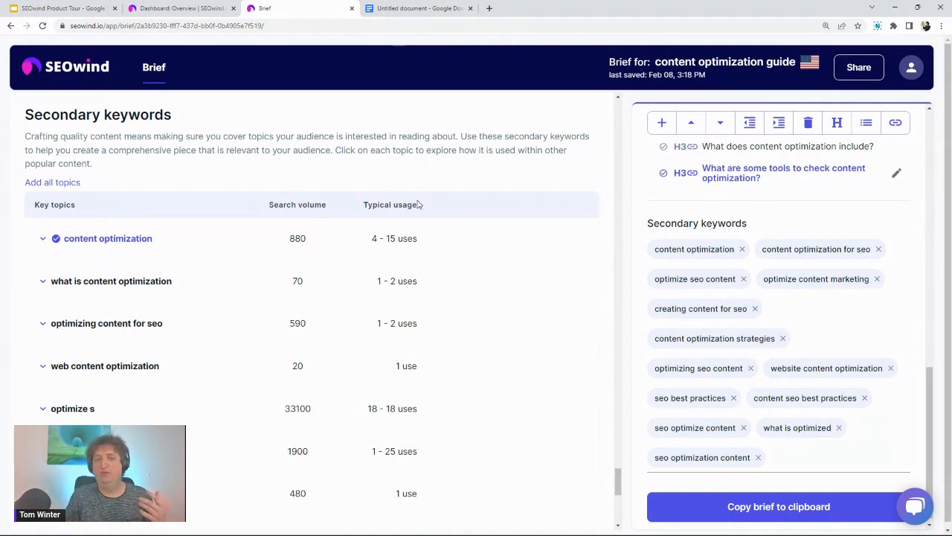
Add the suggested key topic "how to optimize content for seo" to the brief's secondary keywords
{"action": "scroll", "coordinate": [517, 413], "scroll_direction": "down", "scroll_amount": 2}
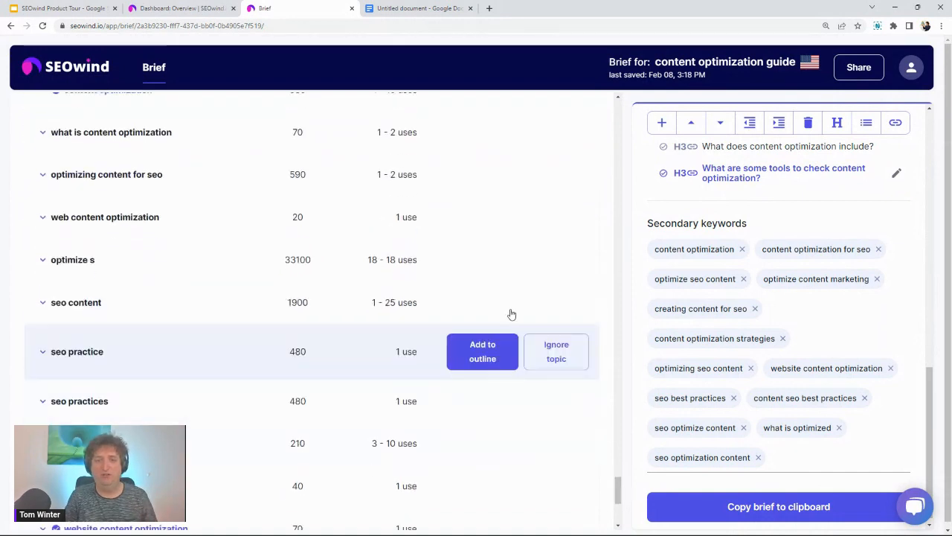
{"action": "scroll", "coordinate": [425, 357], "scroll_direction": "up", "scroll_amount": 1}
{"action": "scroll", "coordinate": [442, 417], "scroll_direction": "down", "scroll_amount": 1}
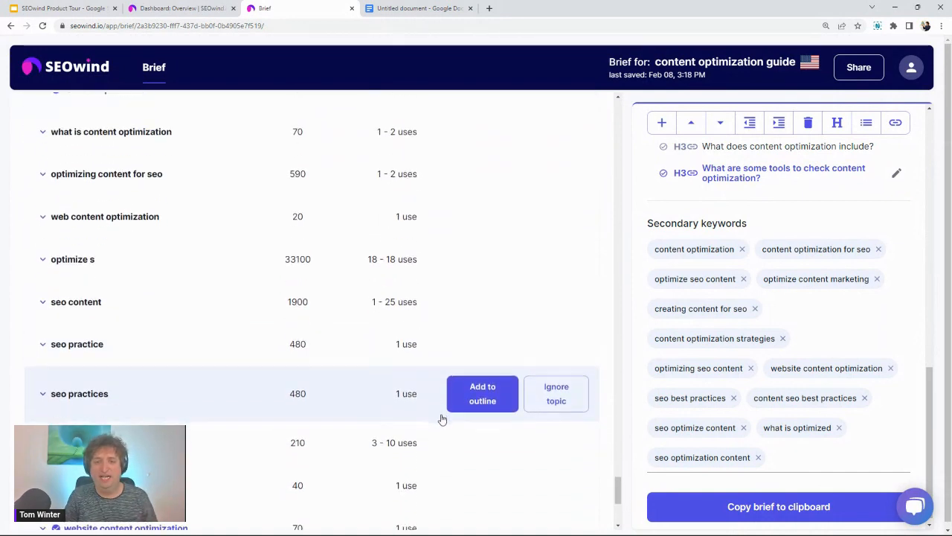
{"action": "scroll", "coordinate": [442, 419], "scroll_direction": "down", "scroll_amount": 2}
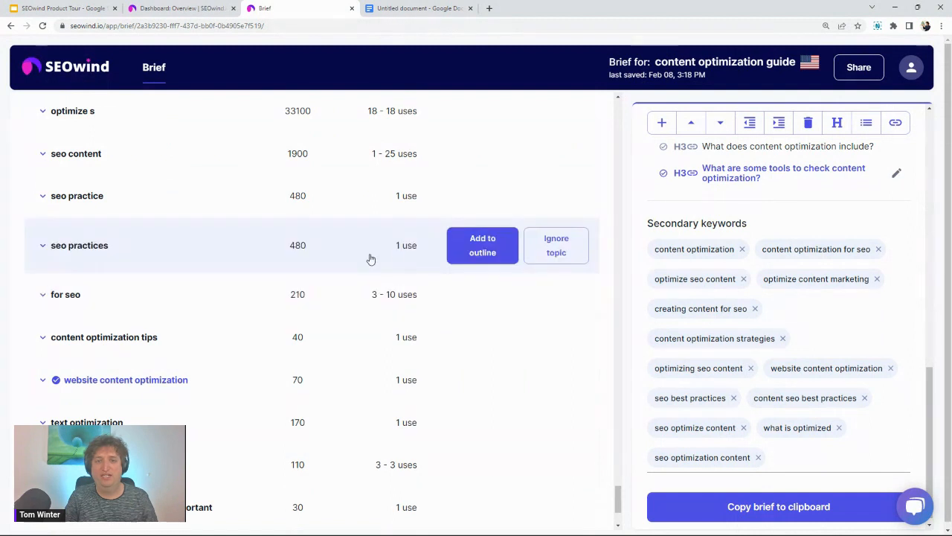
{"action": "scroll", "coordinate": [434, 425], "scroll_direction": "down", "scroll_amount": 2}
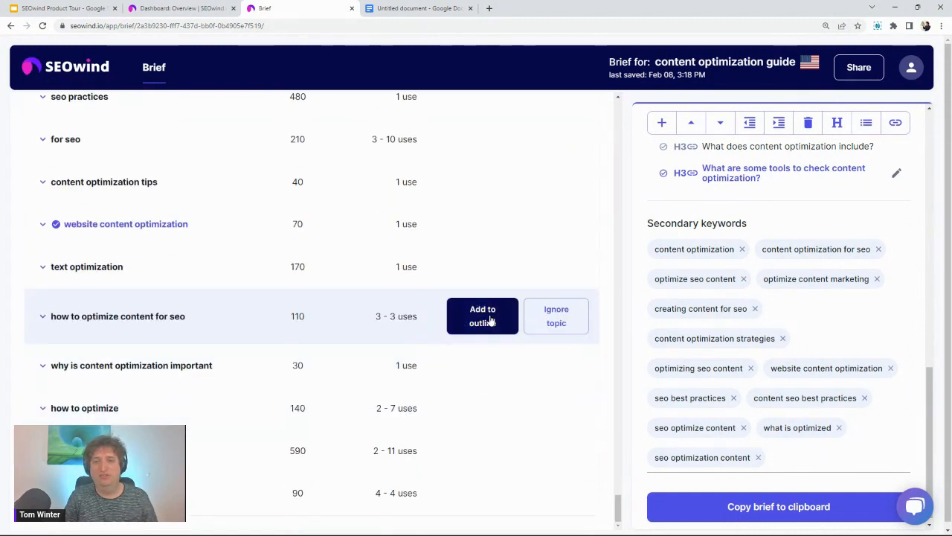
{"action": "left_click", "coordinate": [491, 320]}
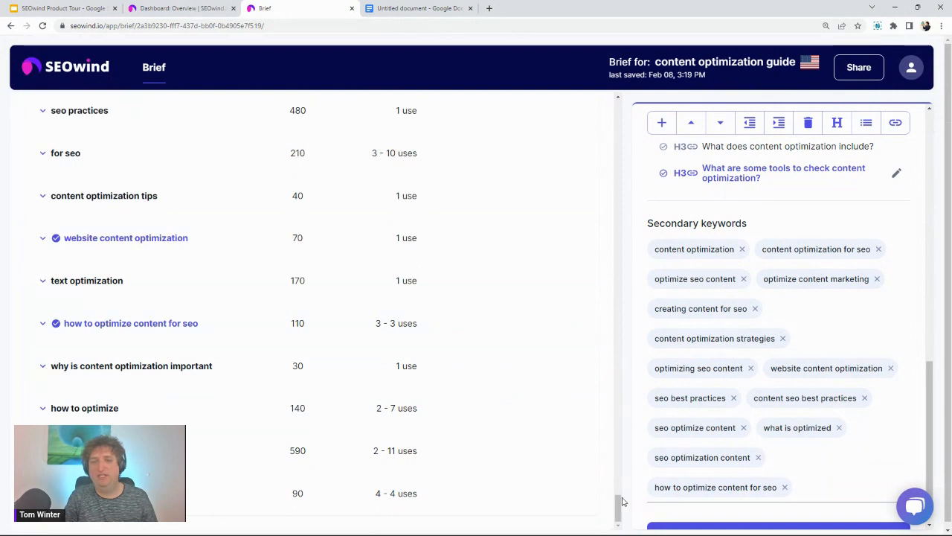
Return to the start of the brief and review its title and description, leaving both texts as they are
{"action": "scroll", "coordinate": [513, 364], "scroll_direction": "up", "scroll_amount": 4}
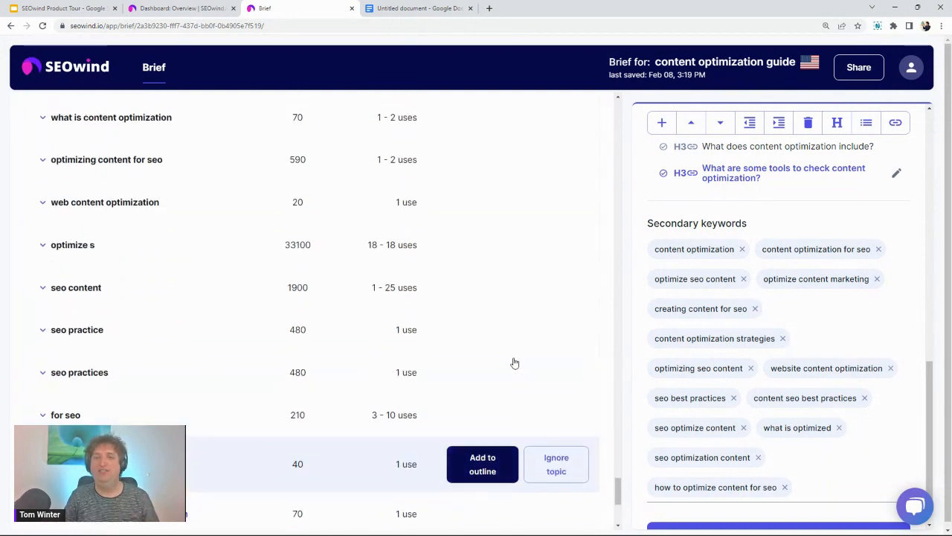
{"action": "scroll", "coordinate": [513, 363], "scroll_direction": "up", "scroll_amount": 4}
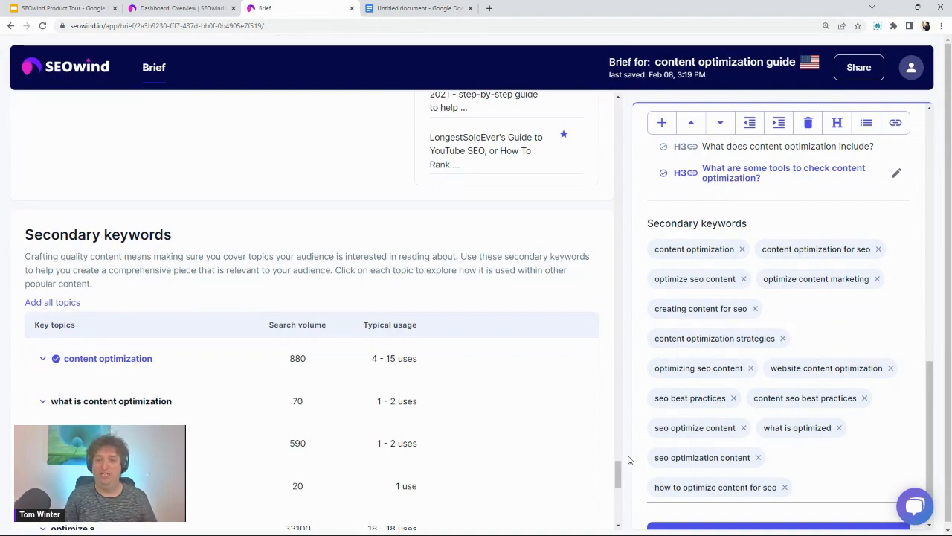
{"action": "left_click_drag", "start_coordinate": [616, 472], "coordinate": [617, 115]}
{"action": "left_click_drag", "start_coordinate": [930, 370], "coordinate": [939, 127]}
{"action": "left_click", "coordinate": [747, 170]}
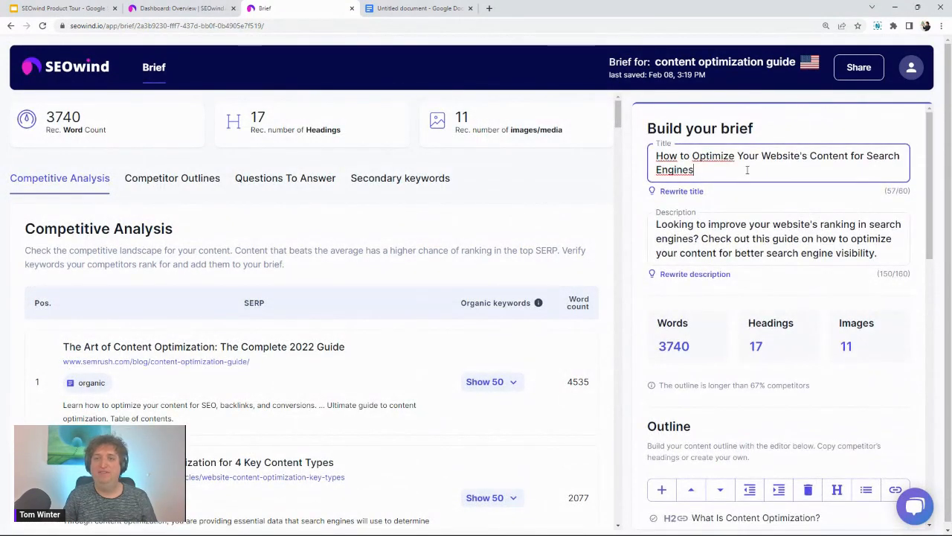
{"action": "left_click", "coordinate": [703, 223]}
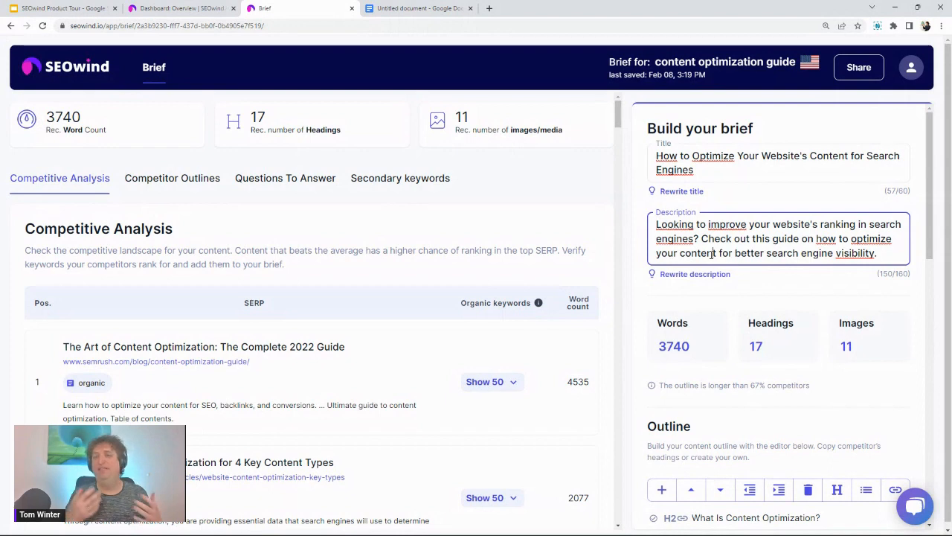
{"action": "left_click", "coordinate": [770, 175]}
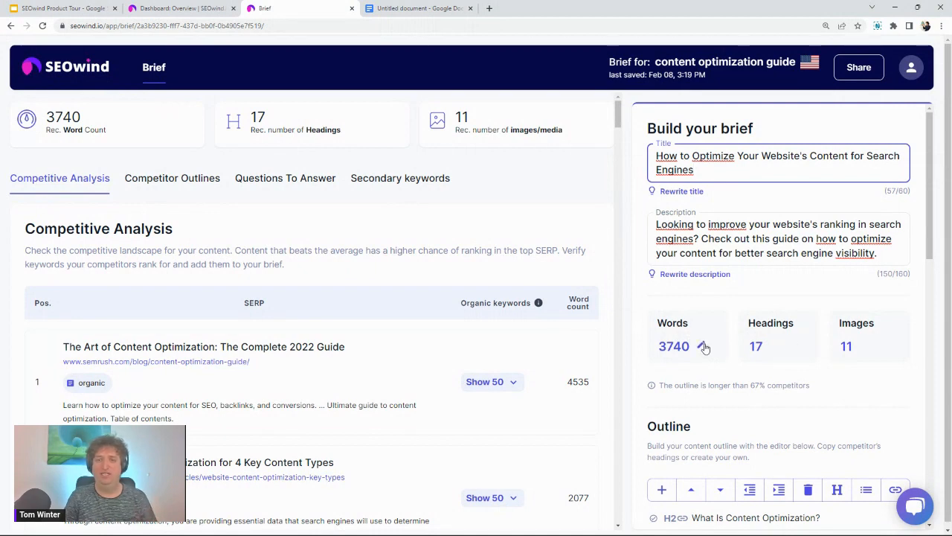
Open the brief's word count for editing and review the outline headings, FAQ questions and secondary keywords
{"action": "scroll", "coordinate": [705, 348], "scroll_direction": "down", "scroll_amount": 1}
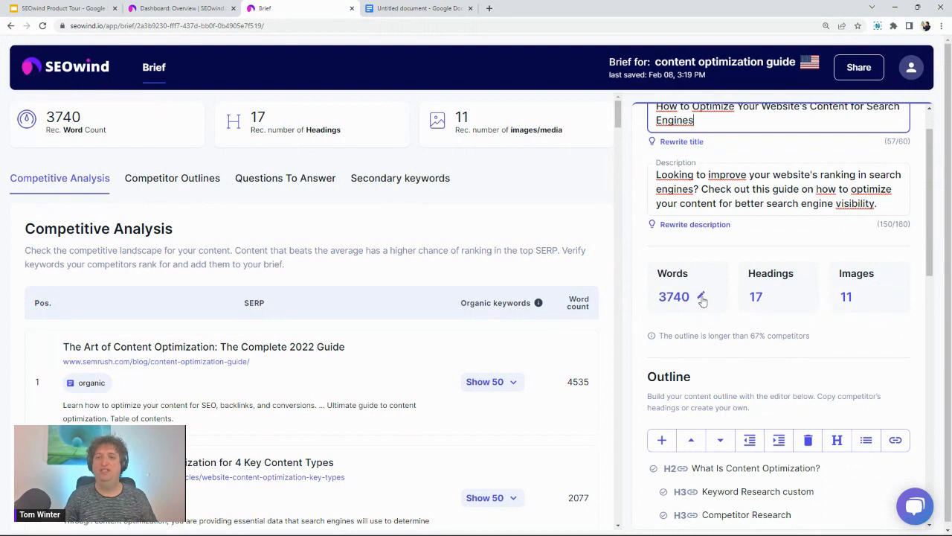
{"action": "left_click", "coordinate": [701, 296]}
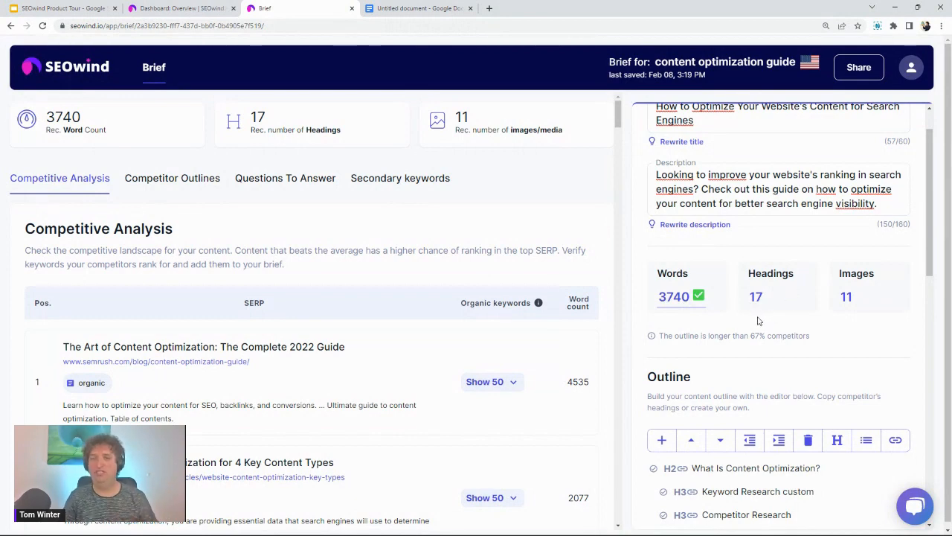
{"action": "scroll", "coordinate": [758, 321], "scroll_direction": "up", "scroll_amount": 1}
{"action": "scroll", "coordinate": [758, 320], "scroll_direction": "down", "scroll_amount": 2}
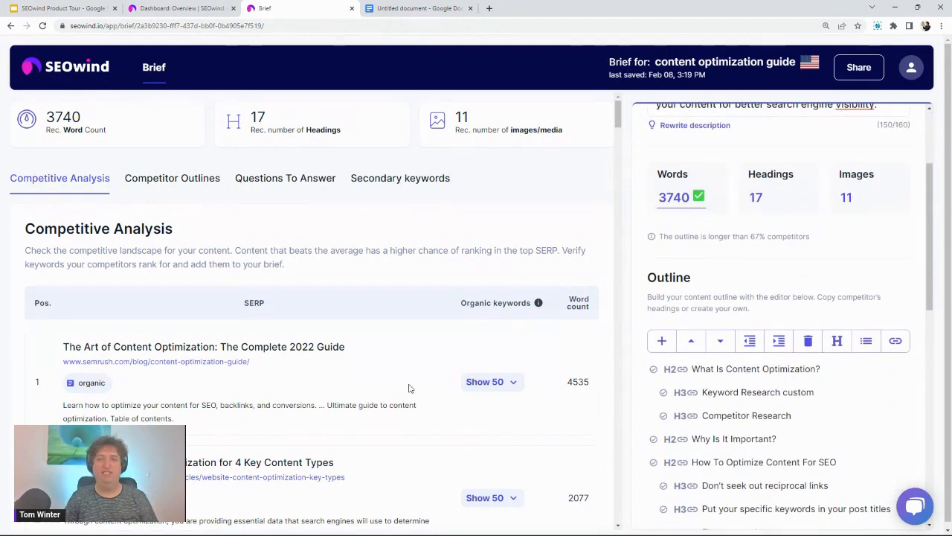
{"action": "scroll", "coordinate": [410, 388], "scroll_direction": "down", "scroll_amount": 1}
{"action": "scroll", "coordinate": [736, 384], "scroll_direction": "down", "scroll_amount": 3}
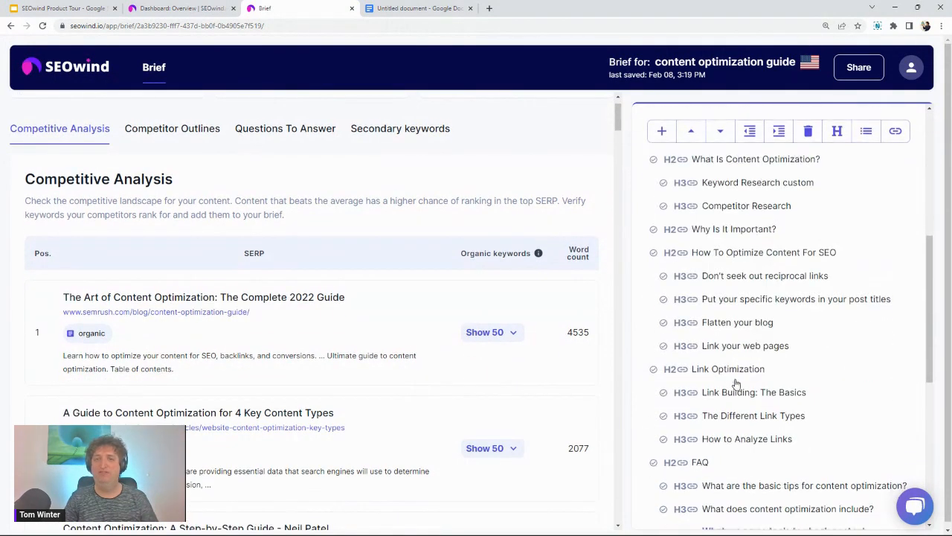
{"action": "scroll", "coordinate": [740, 240], "scroll_direction": "up", "scroll_amount": 1}
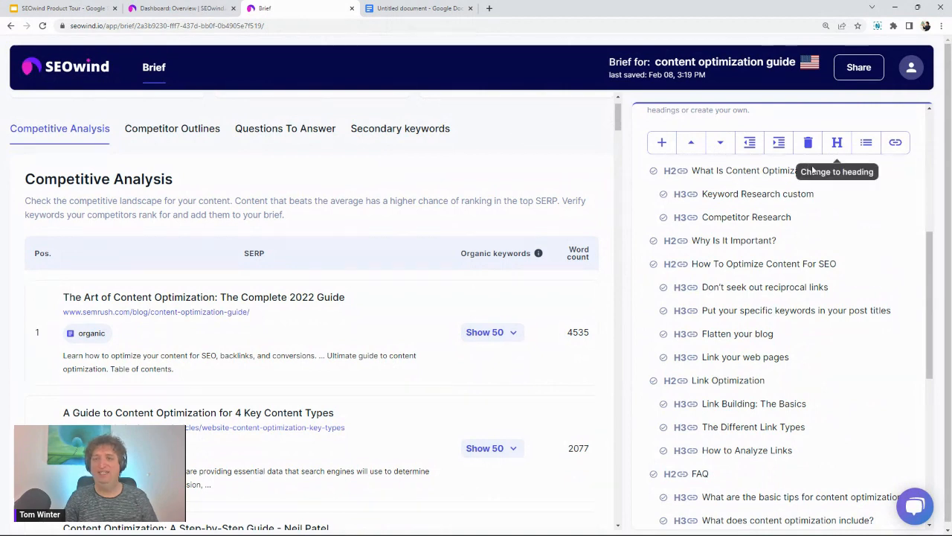
{"action": "scroll", "coordinate": [719, 238], "scroll_direction": "down", "scroll_amount": 2}
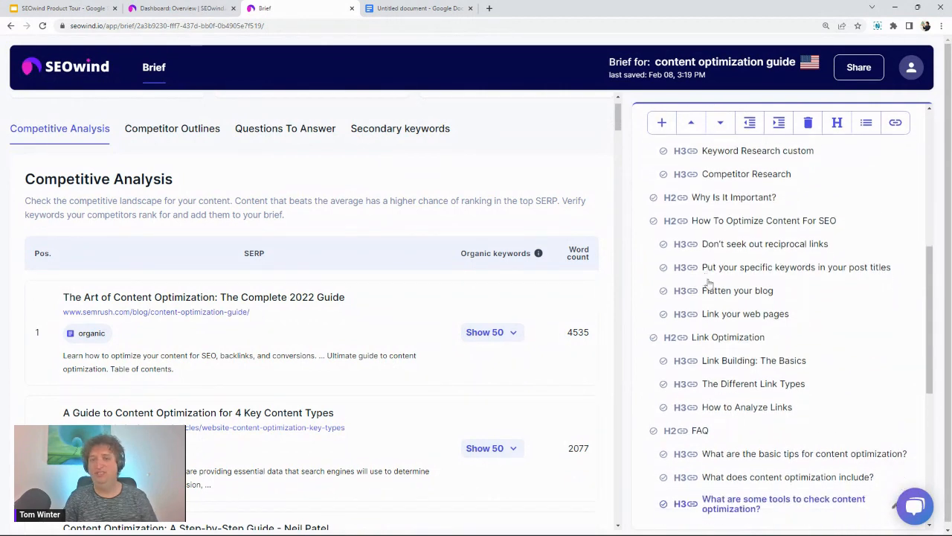
{"action": "scroll", "coordinate": [718, 305], "scroll_direction": "down", "scroll_amount": 3}
{"action": "scroll", "coordinate": [725, 329], "scroll_direction": "down", "scroll_amount": 3}
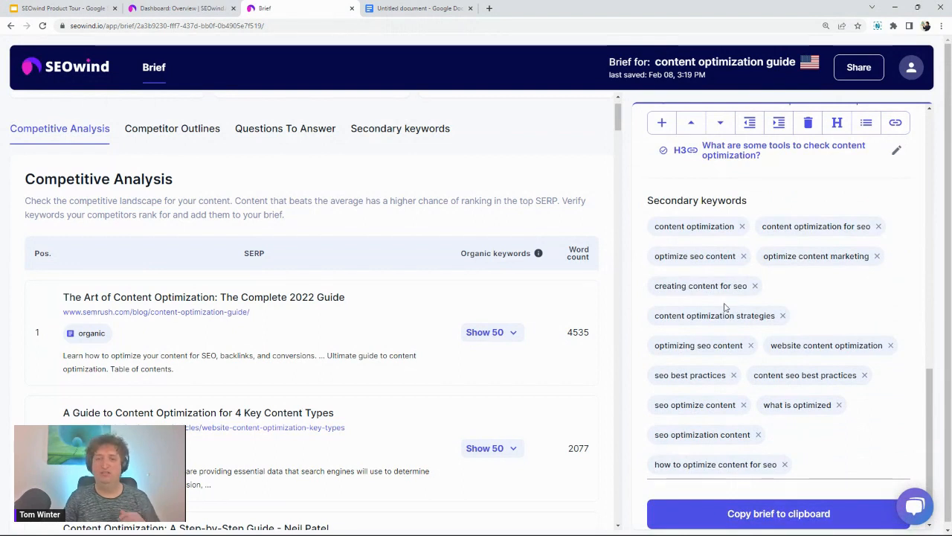
Copy the whole brief to the clipboard and paste it into the blank Google Docs document
{"action": "left_click", "coordinate": [748, 517]}
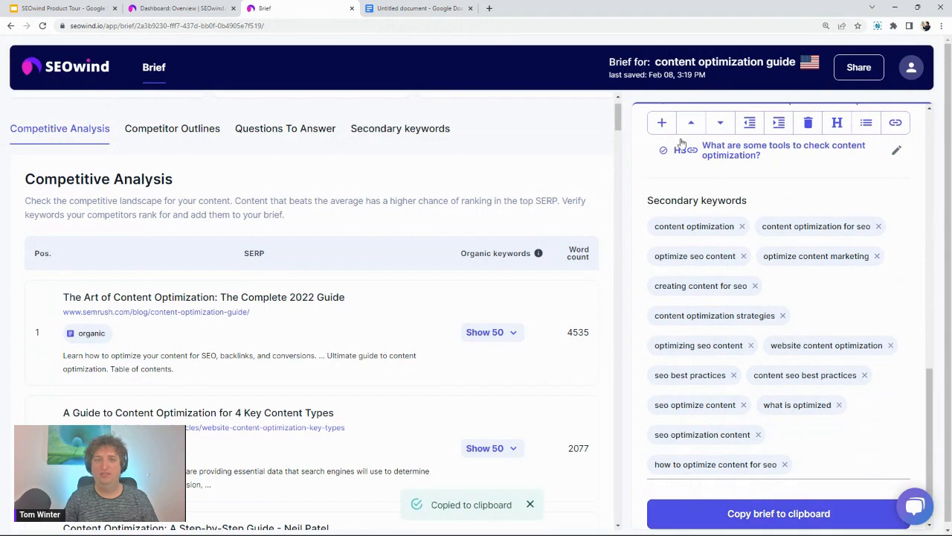
{"action": "left_click", "coordinate": [421, 8]}
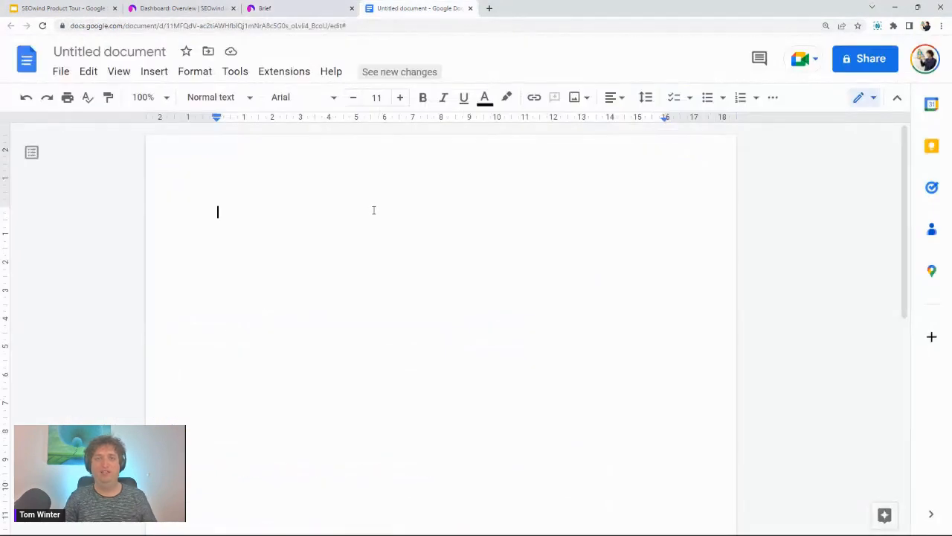
{"action": "key", "text": "ctrl+v"}
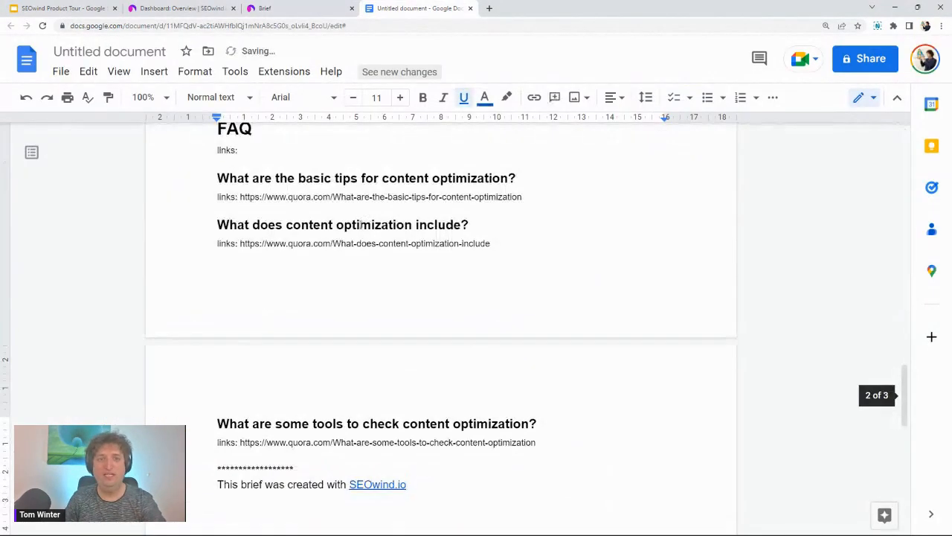
Review the main heading, SEO title and meta description at the start of the pasted brief
{"action": "scroll", "coordinate": [372, 223], "scroll_direction": "up", "scroll_amount": 10}
{"action": "scroll", "coordinate": [369, 244], "scroll_direction": "up", "scroll_amount": 15}
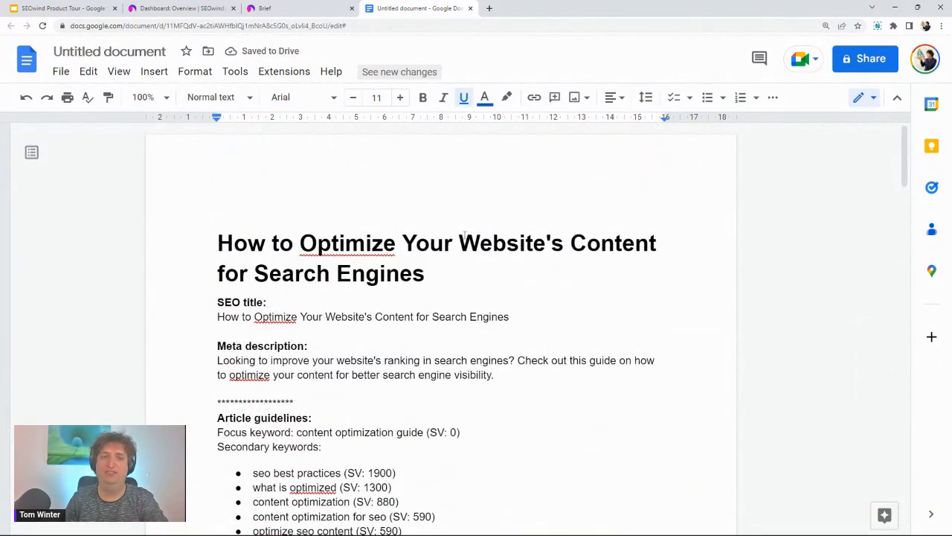
{"action": "left_click_drag", "start_coordinate": [215, 258], "coordinate": [427, 263]}
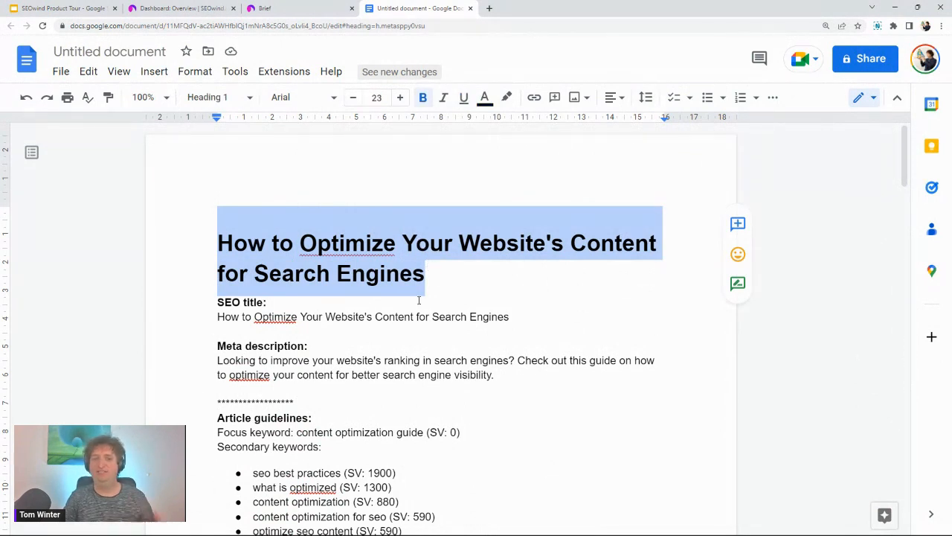
{"action": "left_click_drag", "start_coordinate": [218, 319], "coordinate": [355, 319]}
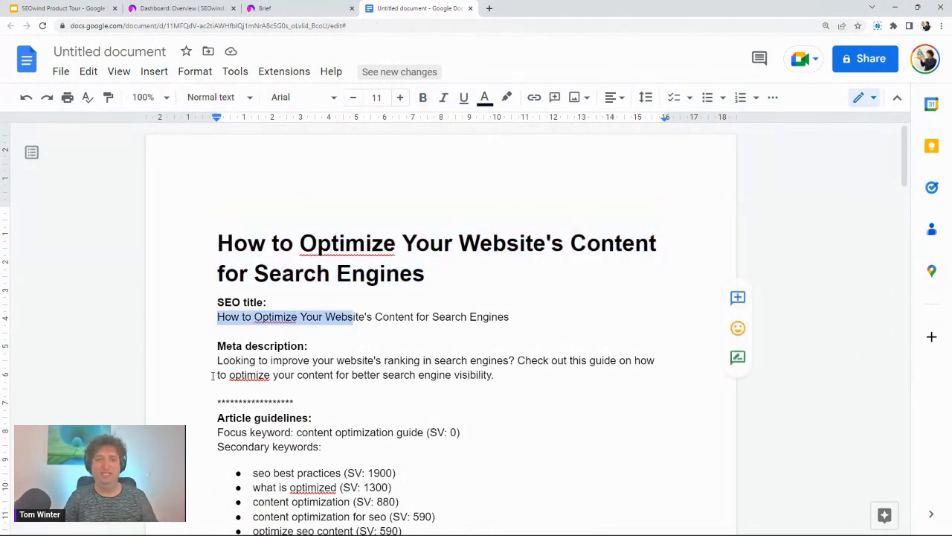
{"action": "left_click_drag", "start_coordinate": [213, 375], "coordinate": [378, 375]}
{"action": "scroll", "coordinate": [436, 417], "scroll_direction": "down", "scroll_amount": 1}
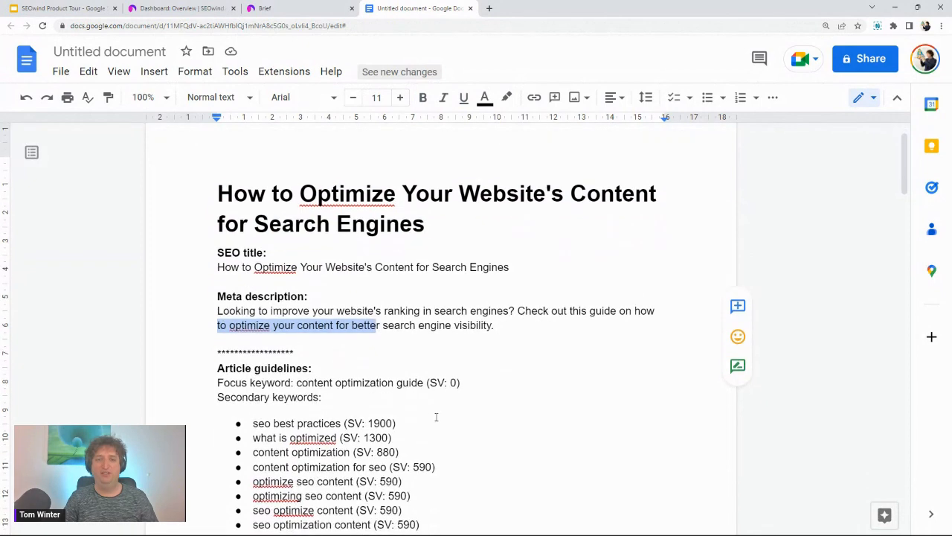
Examine the article guidelines: secondary keywords with search volumes, and suggested article length, headings, words per heading and images
{"action": "scroll", "coordinate": [440, 399], "scroll_direction": "down", "scroll_amount": 3}
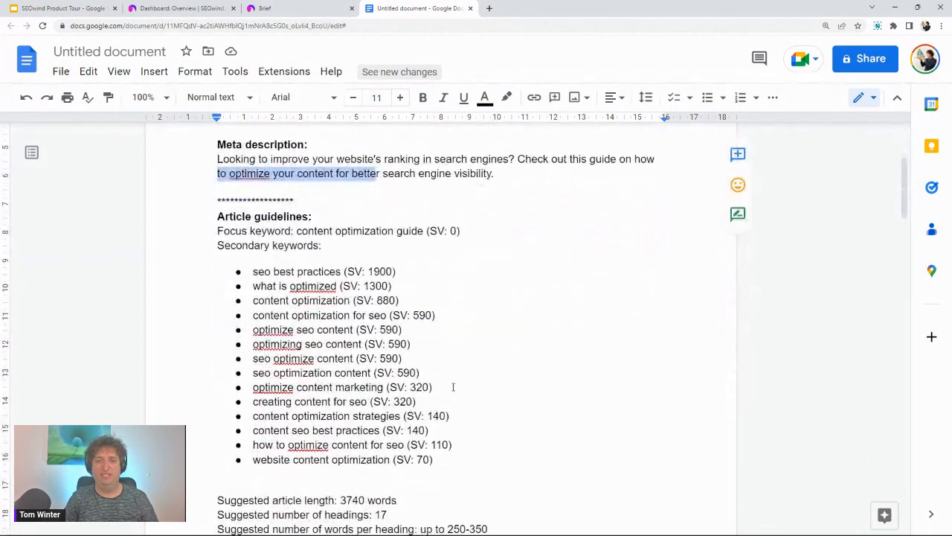
{"action": "scroll", "coordinate": [453, 387], "scroll_direction": "down", "scroll_amount": 2}
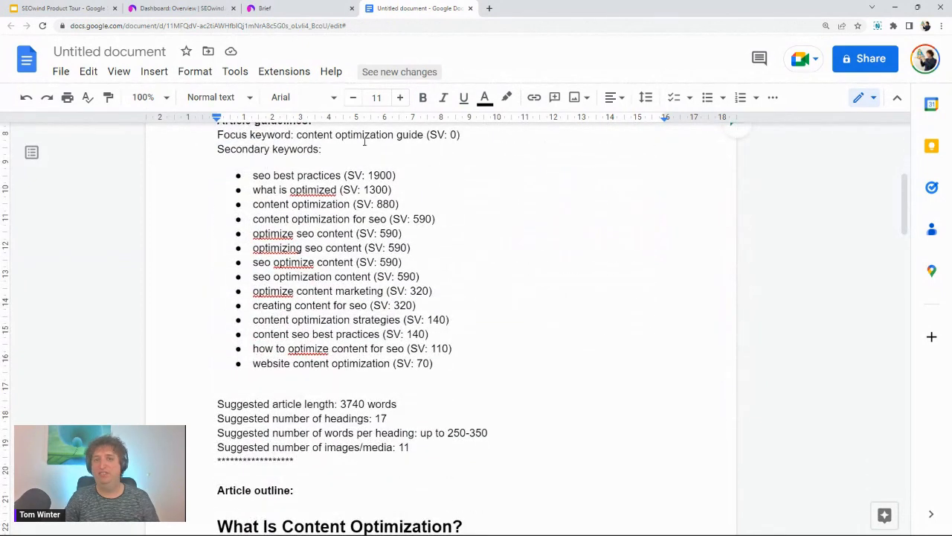
{"action": "scroll", "coordinate": [360, 163], "scroll_direction": "down", "scroll_amount": 2}
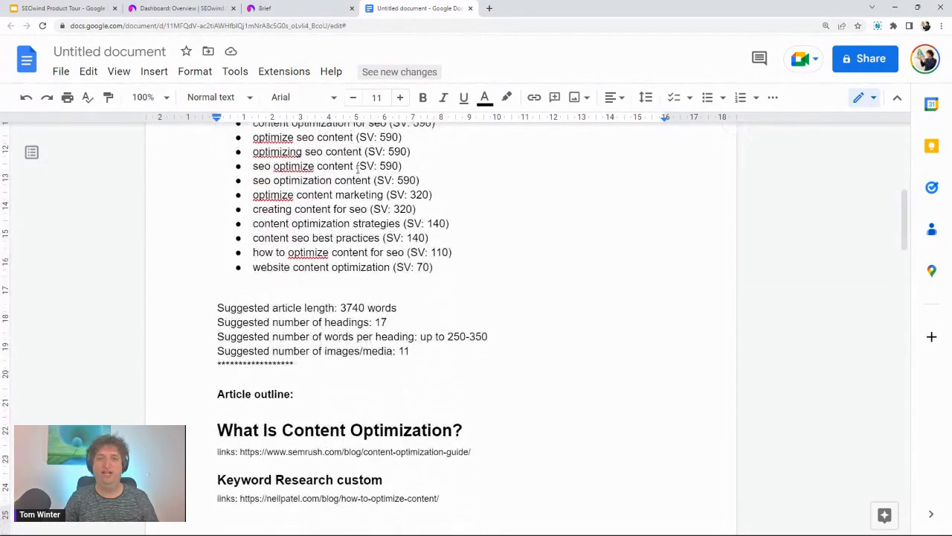
{"action": "scroll", "coordinate": [358, 168], "scroll_direction": "up", "scroll_amount": 1}
{"action": "left_click_drag", "start_coordinate": [464, 298], "coordinate": [282, 198]}
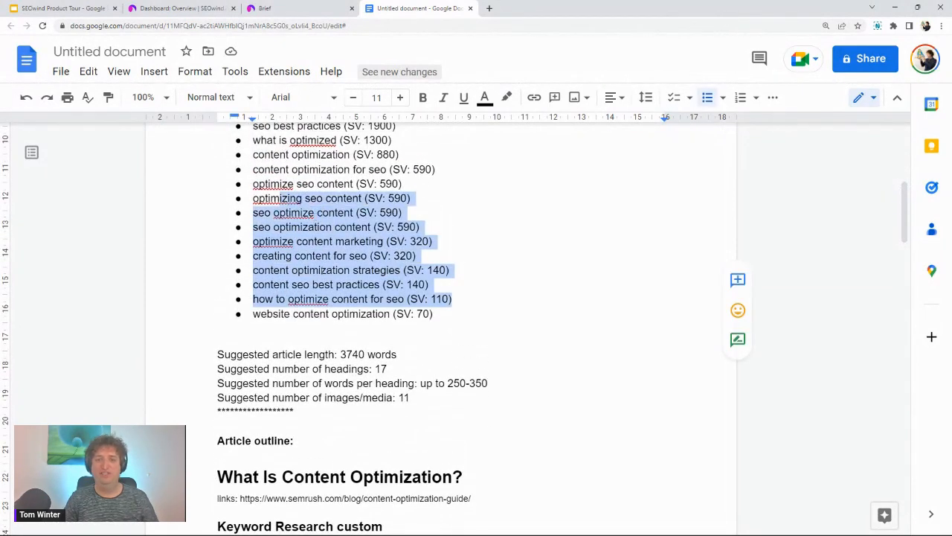
{"action": "left_click_drag", "start_coordinate": [258, 355], "coordinate": [366, 355]}
{"action": "left_click_drag", "start_coordinate": [273, 369], "coordinate": [376, 370]}
{"action": "left_click_drag", "start_coordinate": [218, 384], "coordinate": [455, 384]}
{"action": "left_click_drag", "start_coordinate": [238, 402], "coordinate": [416, 402]}
Examine the pasted article outline, checking the "What Is Content Optimization?" heading, its source link and the headings that follow
{"action": "scroll", "coordinate": [335, 372], "scroll_direction": "down", "scroll_amount": 3}
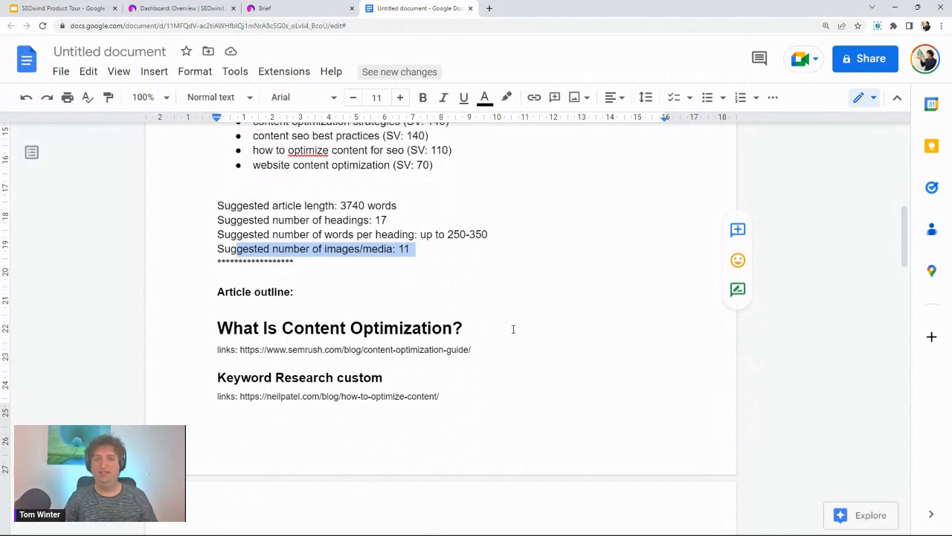
{"action": "left_click_drag", "start_coordinate": [502, 328], "coordinate": [253, 322]}
{"action": "left_click_drag", "start_coordinate": [489, 351], "coordinate": [246, 352]}
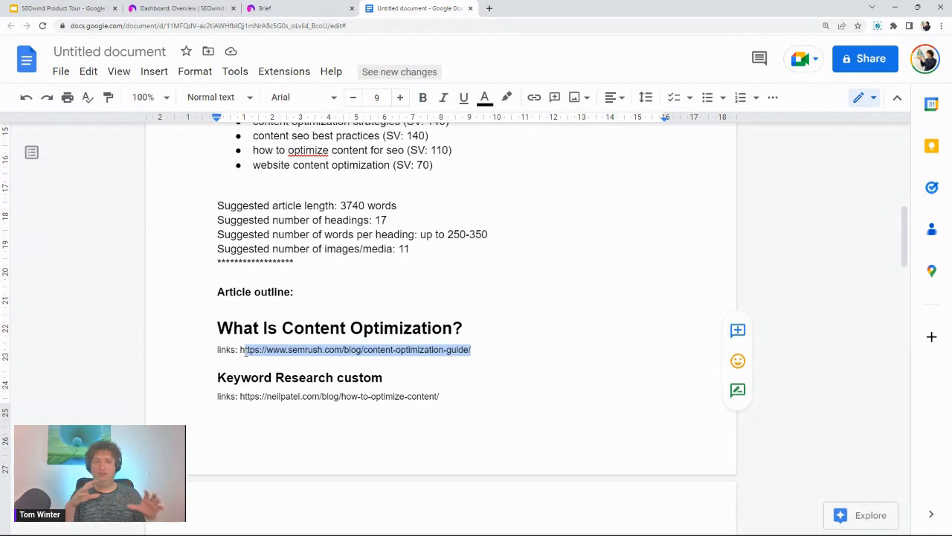
{"action": "scroll", "coordinate": [389, 370], "scroll_direction": "up", "scroll_amount": 5}
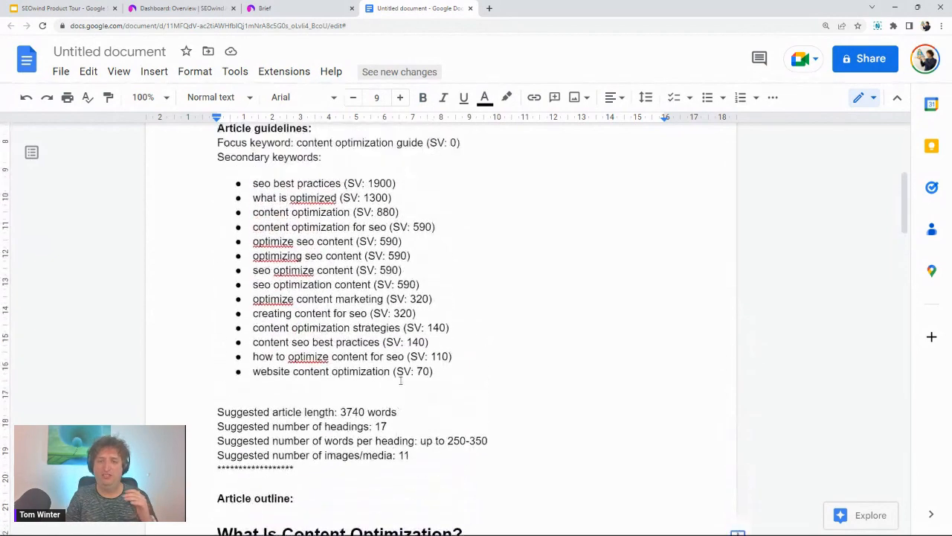
{"action": "scroll", "coordinate": [487, 424], "scroll_direction": "down", "scroll_amount": 8}
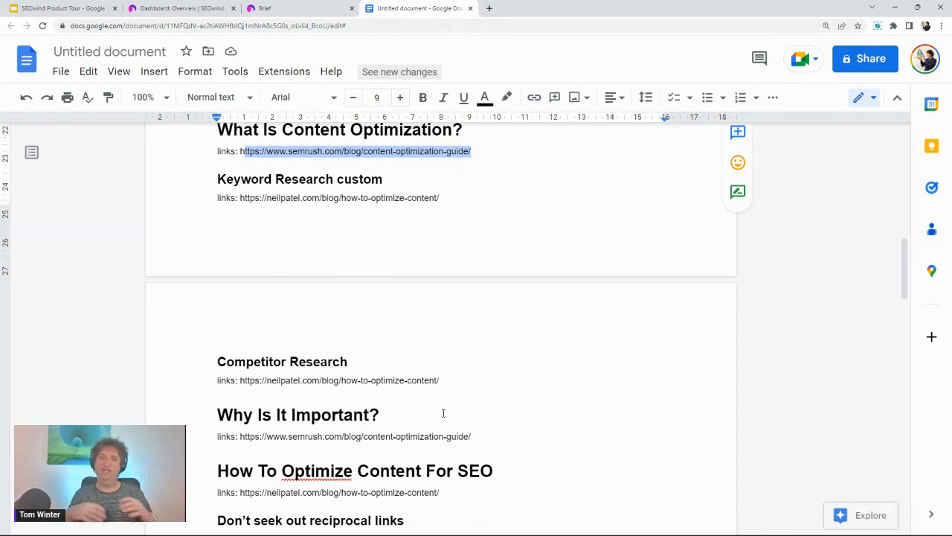
{"action": "scroll", "coordinate": [391, 340], "scroll_direction": "down", "scroll_amount": 1}
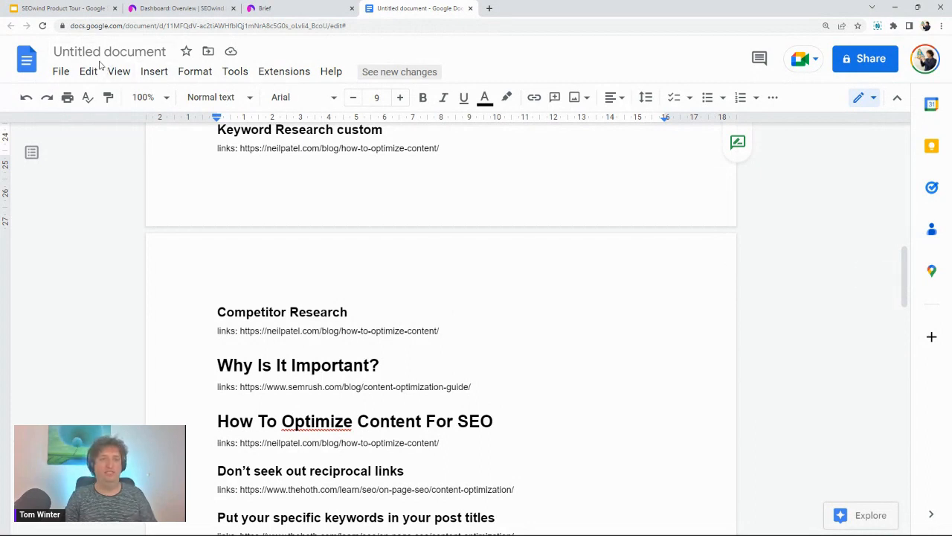
Switch to the SEOwind Product Tour presentation in Google Slides
{"action": "left_click", "coordinate": [16, 6]}
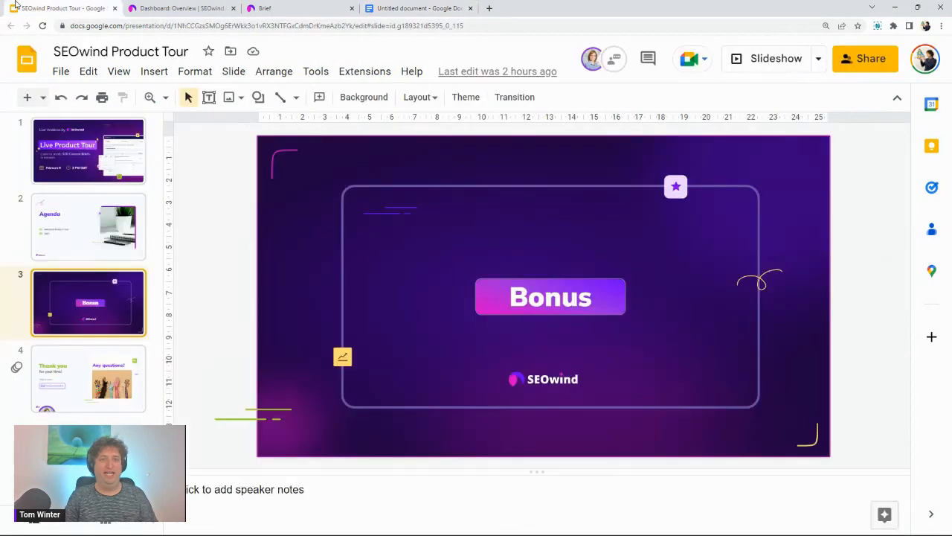